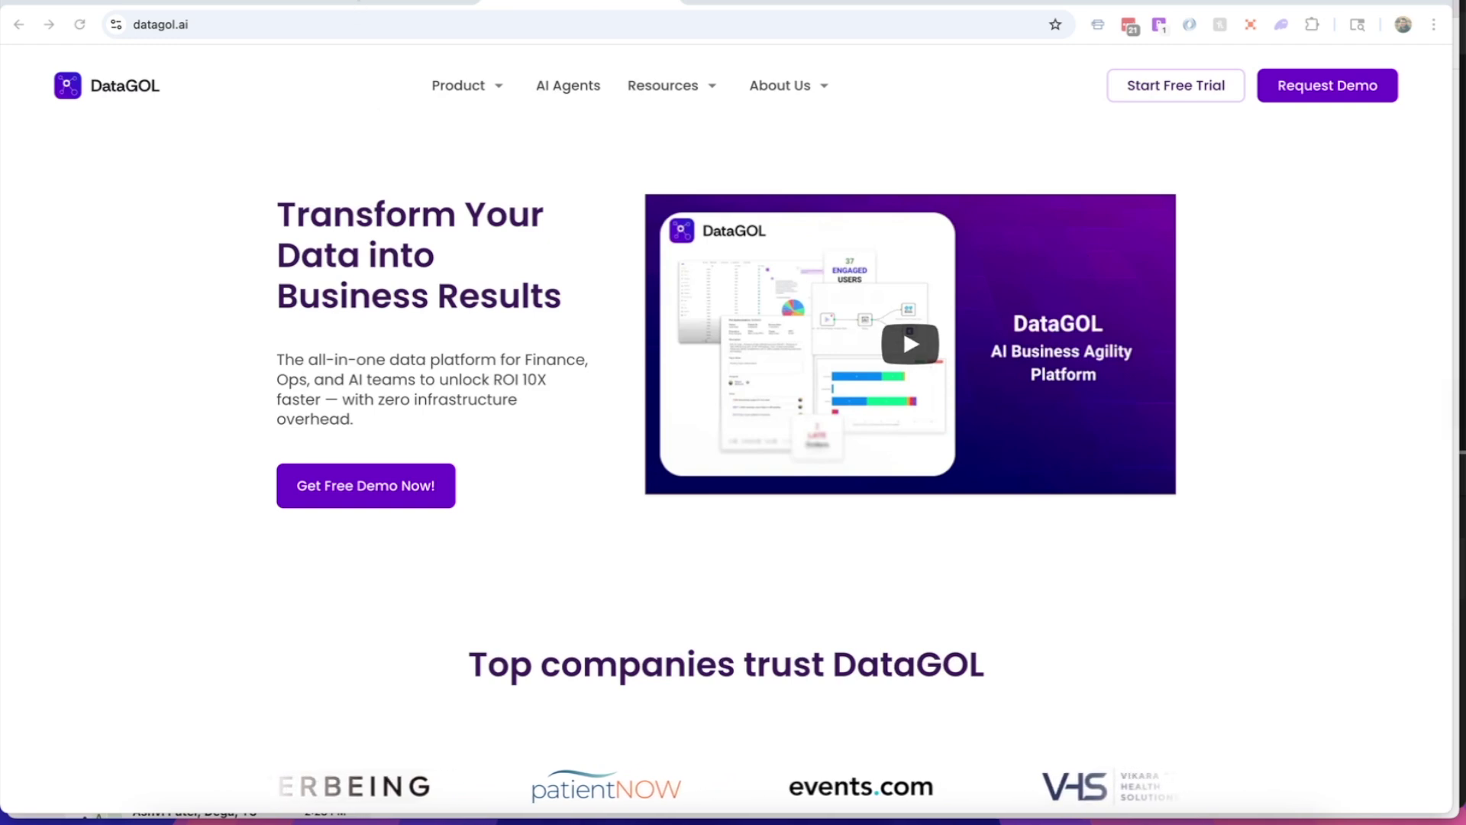
View the Google Drive configuration form for a new AI connector and return to the AI Connectors list
{"action": "left_click", "coordinate": [390, 1]}
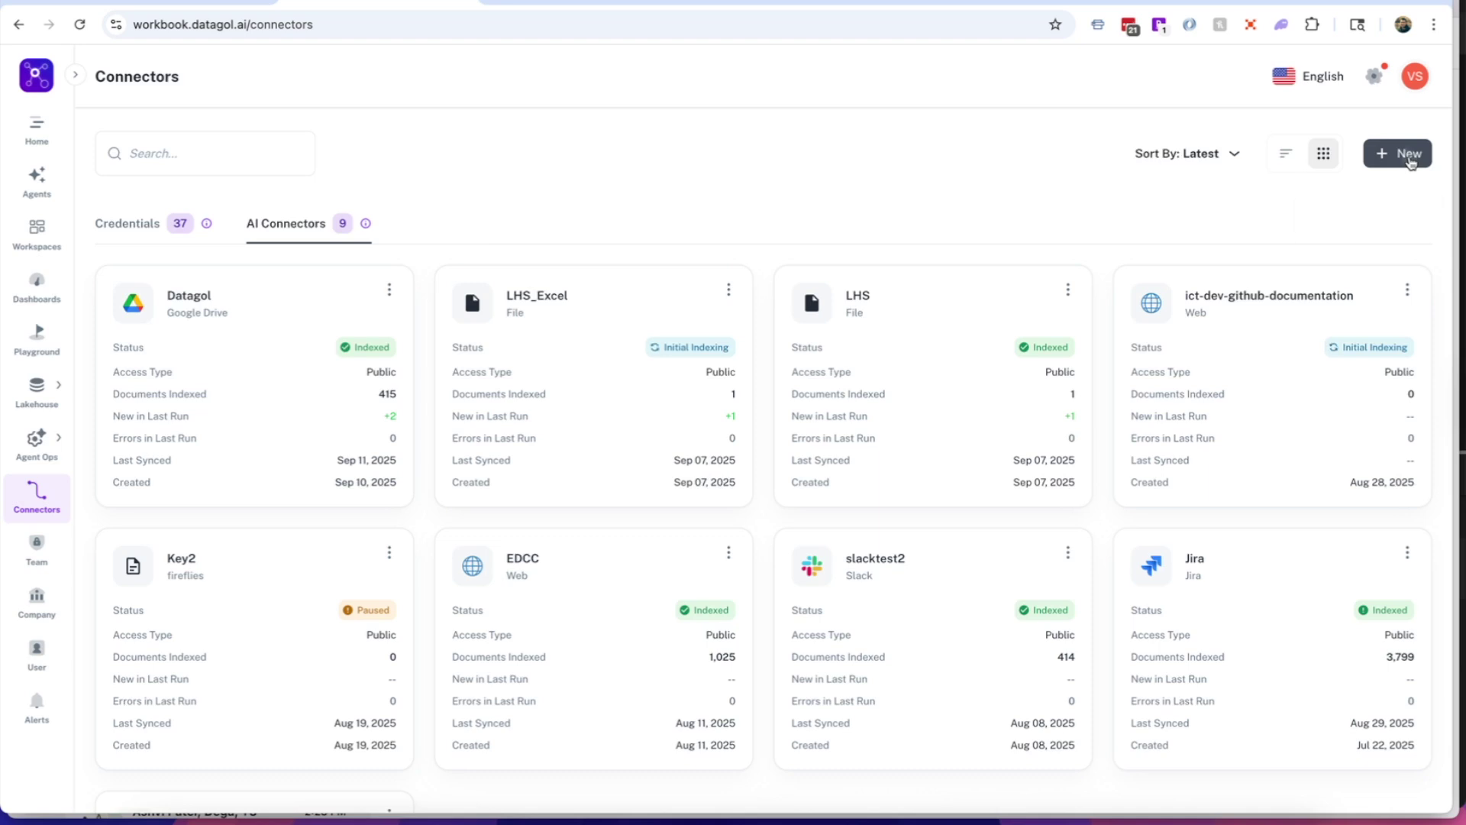
{"action": "left_click", "coordinate": [1409, 154]}
{"action": "left_click", "coordinate": [1394, 223]}
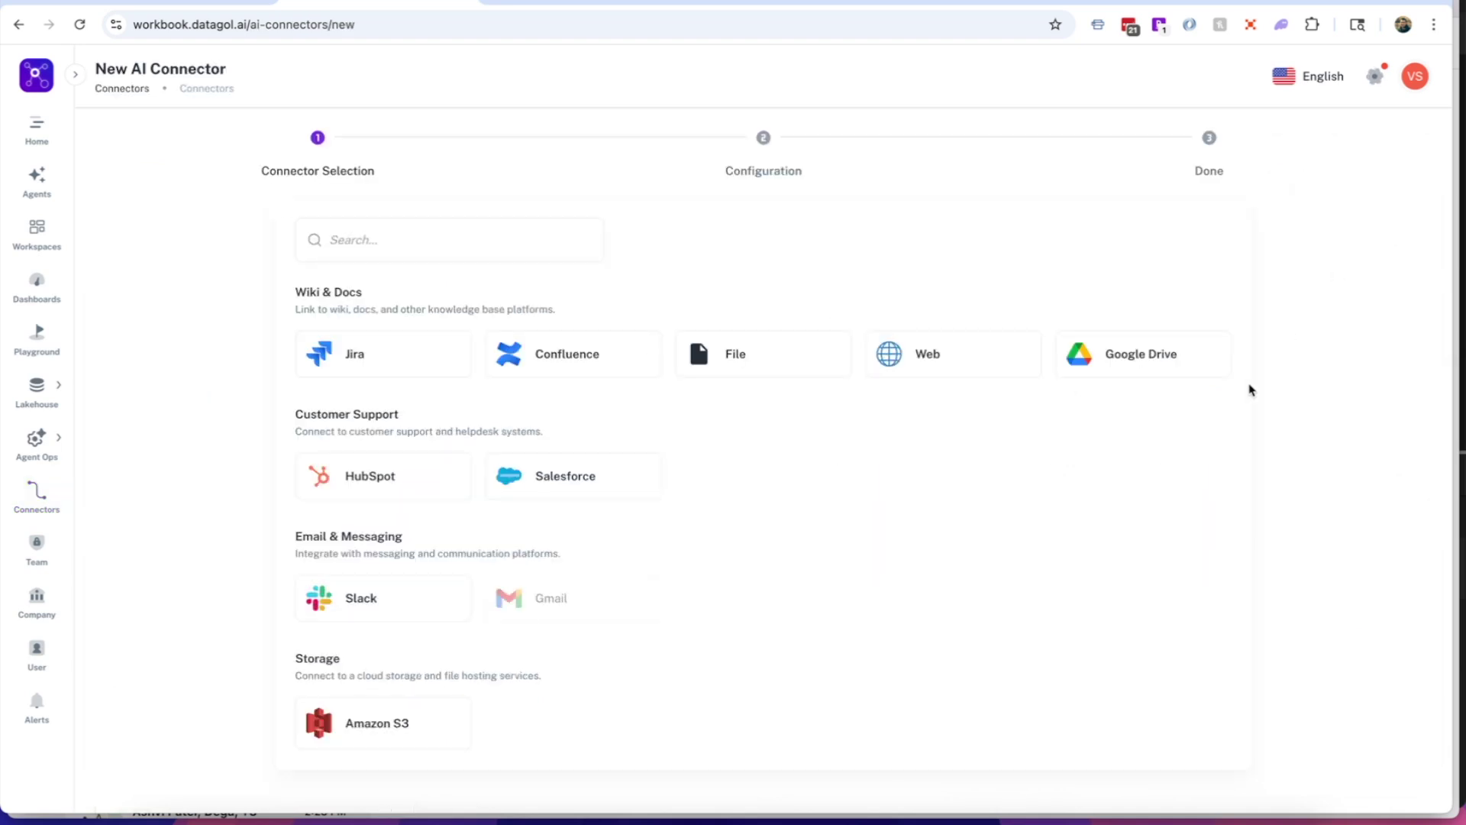
{"action": "left_click", "coordinate": [1110, 365]}
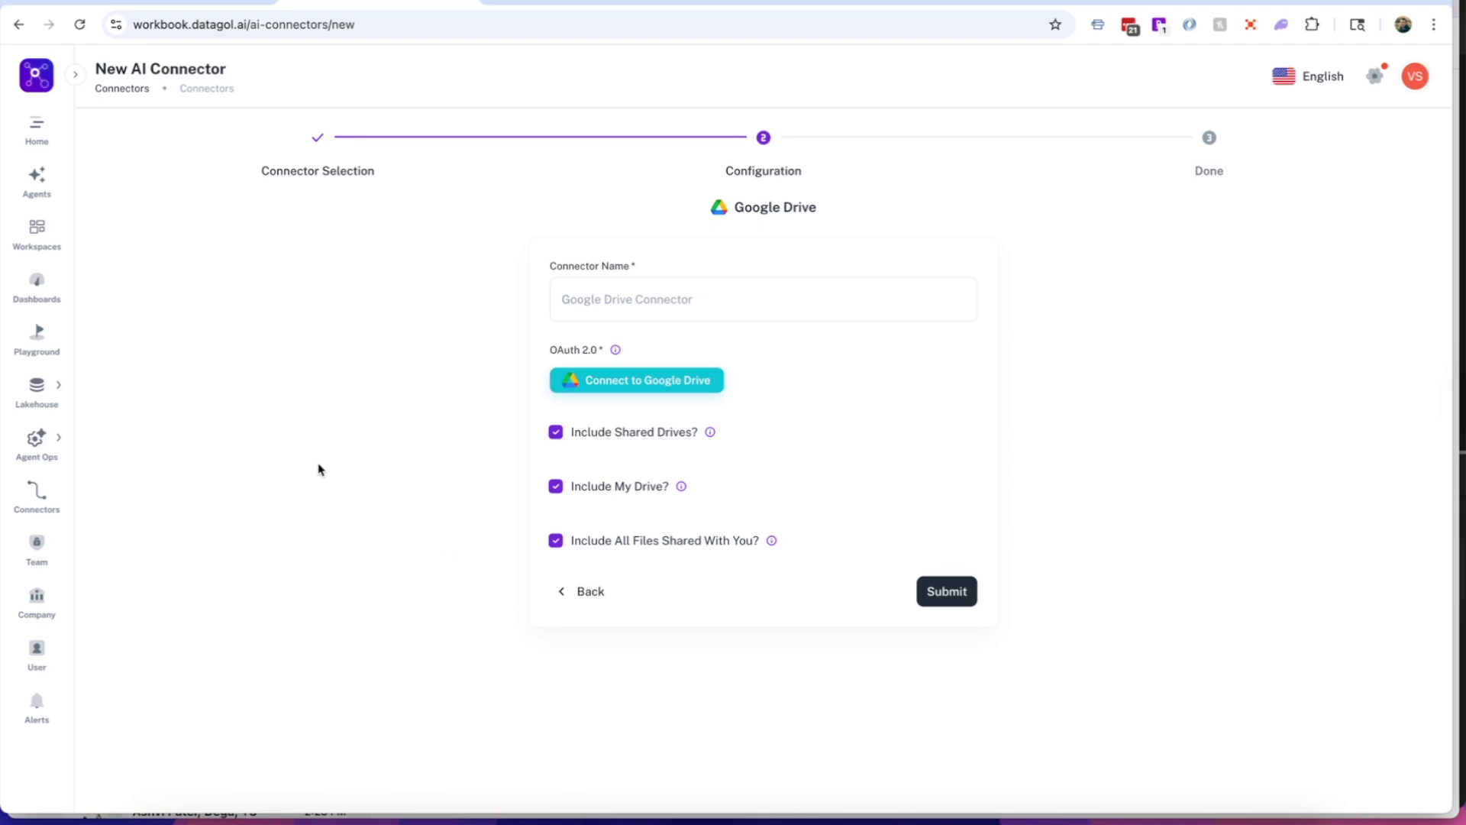
{"action": "left_click", "coordinate": [41, 496]}
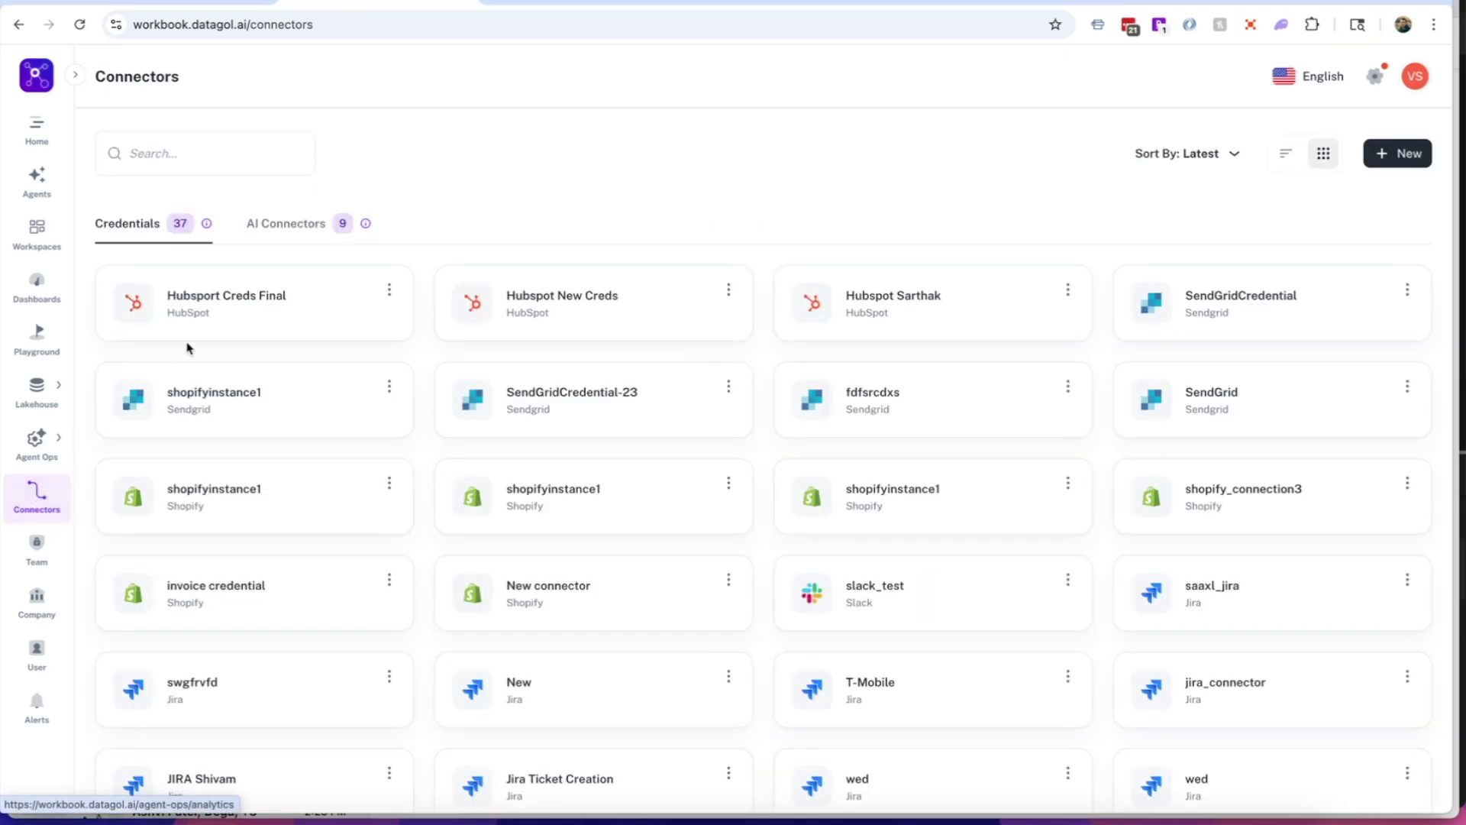
{"action": "left_click", "coordinate": [309, 223]}
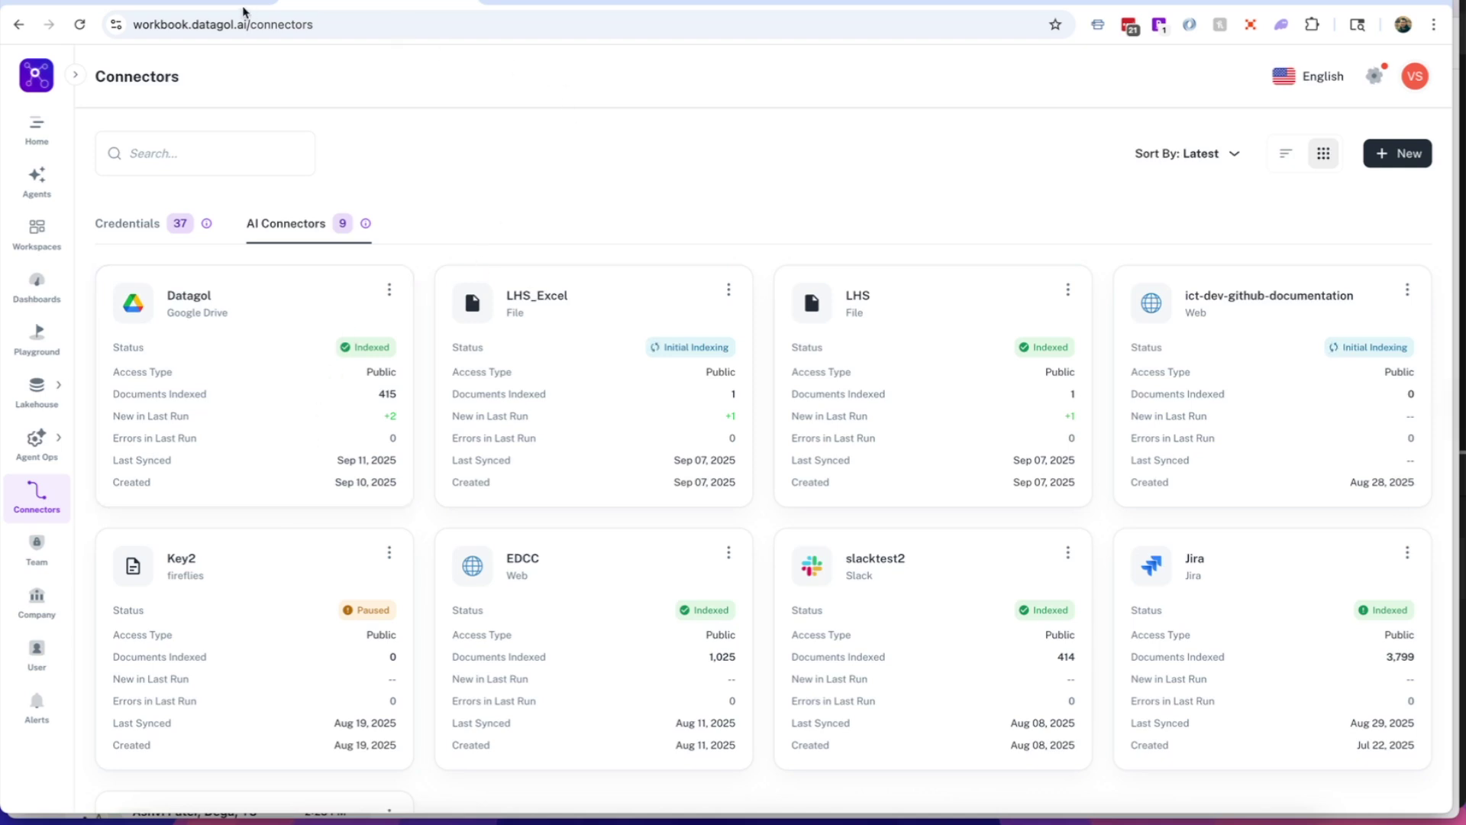
Read through Morf_Financials.pdf in the Finance Documents Extraction workspace's documents and close the preview
{"action": "left_click", "coordinate": [222, 2]}
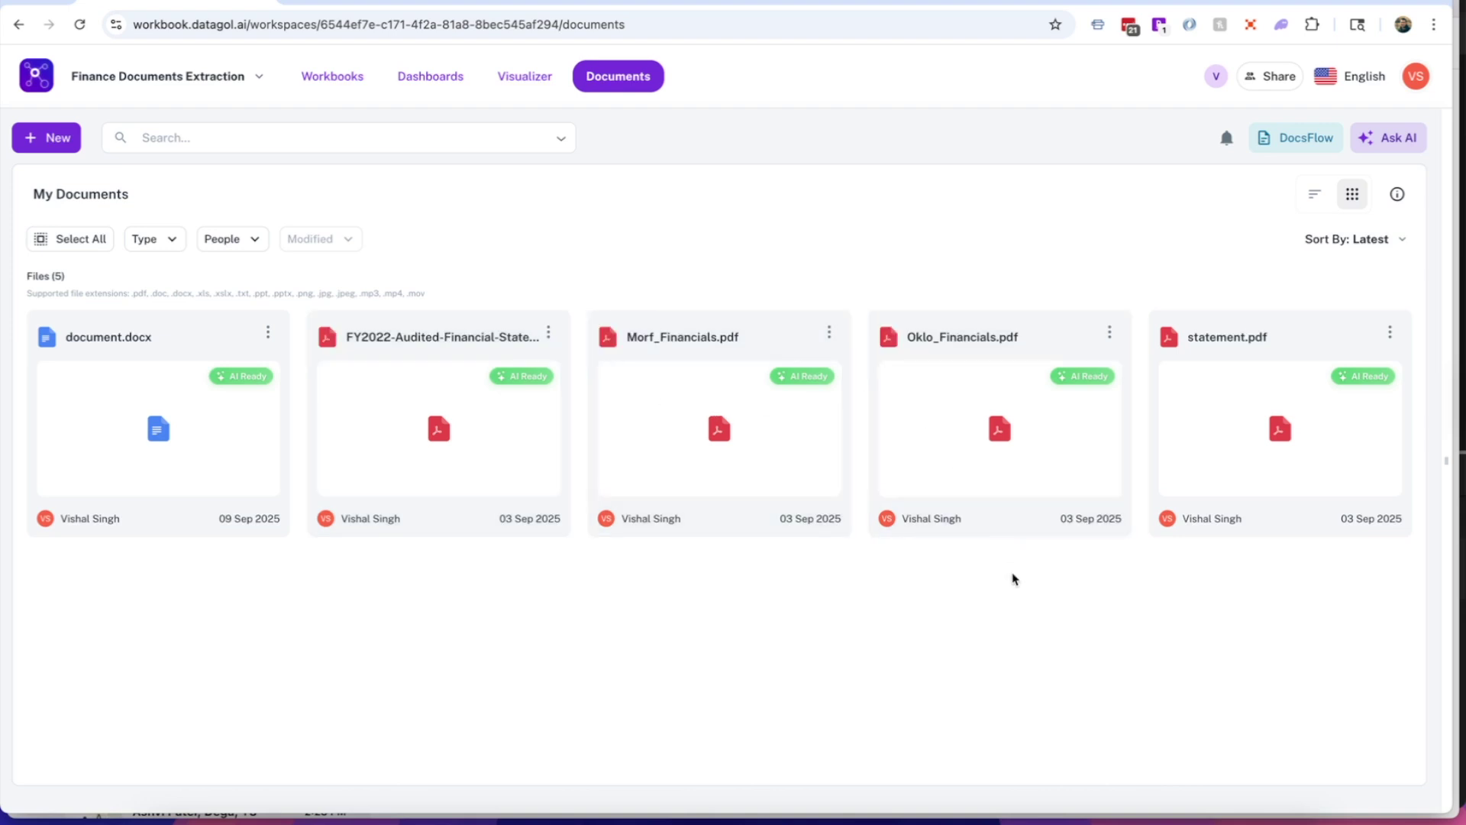
{"action": "left_click", "coordinate": [691, 425]}
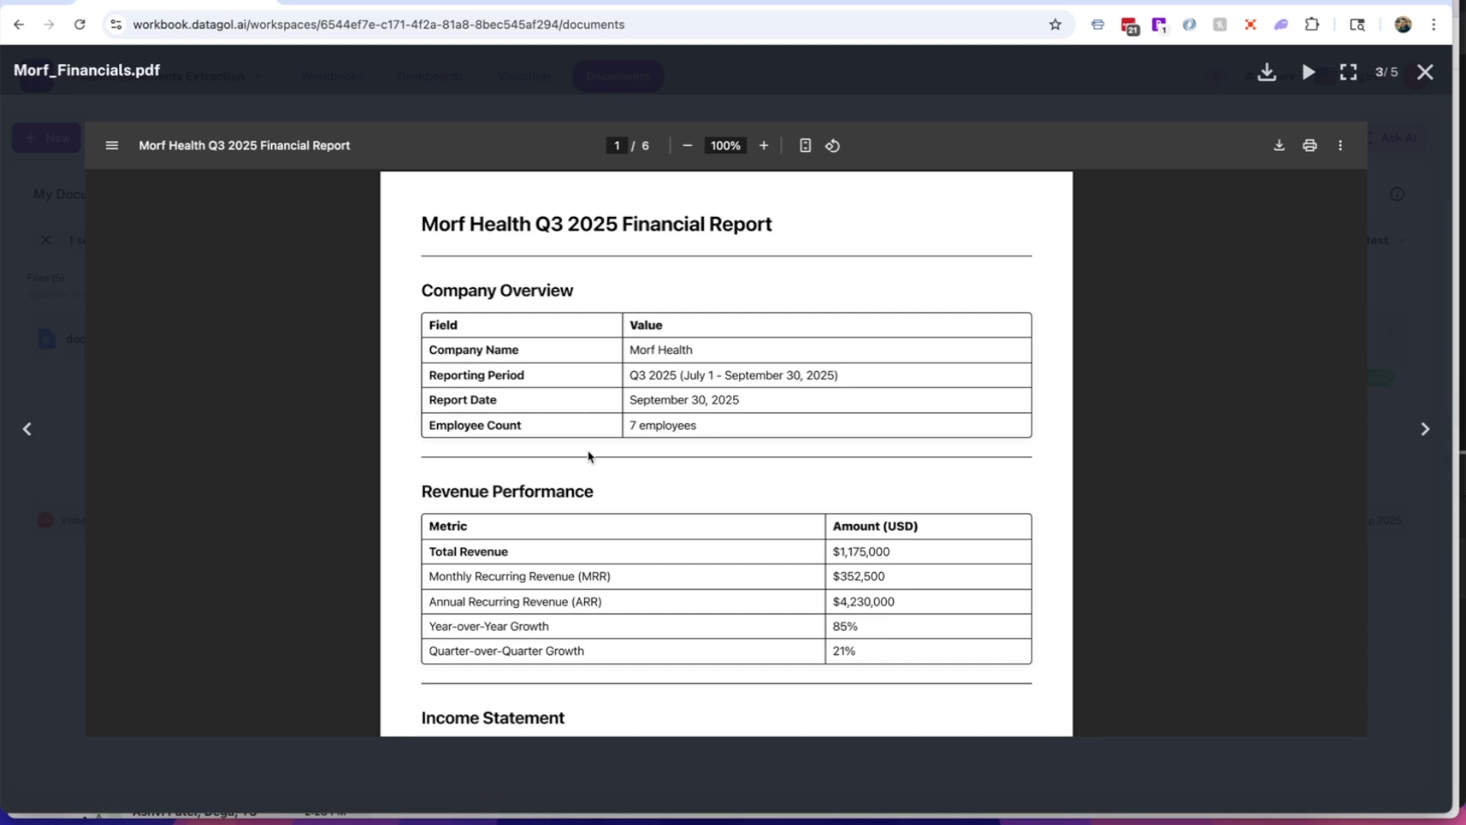
{"action": "scroll", "coordinate": [662, 560], "scroll_direction": "down", "scroll_amount": 3}
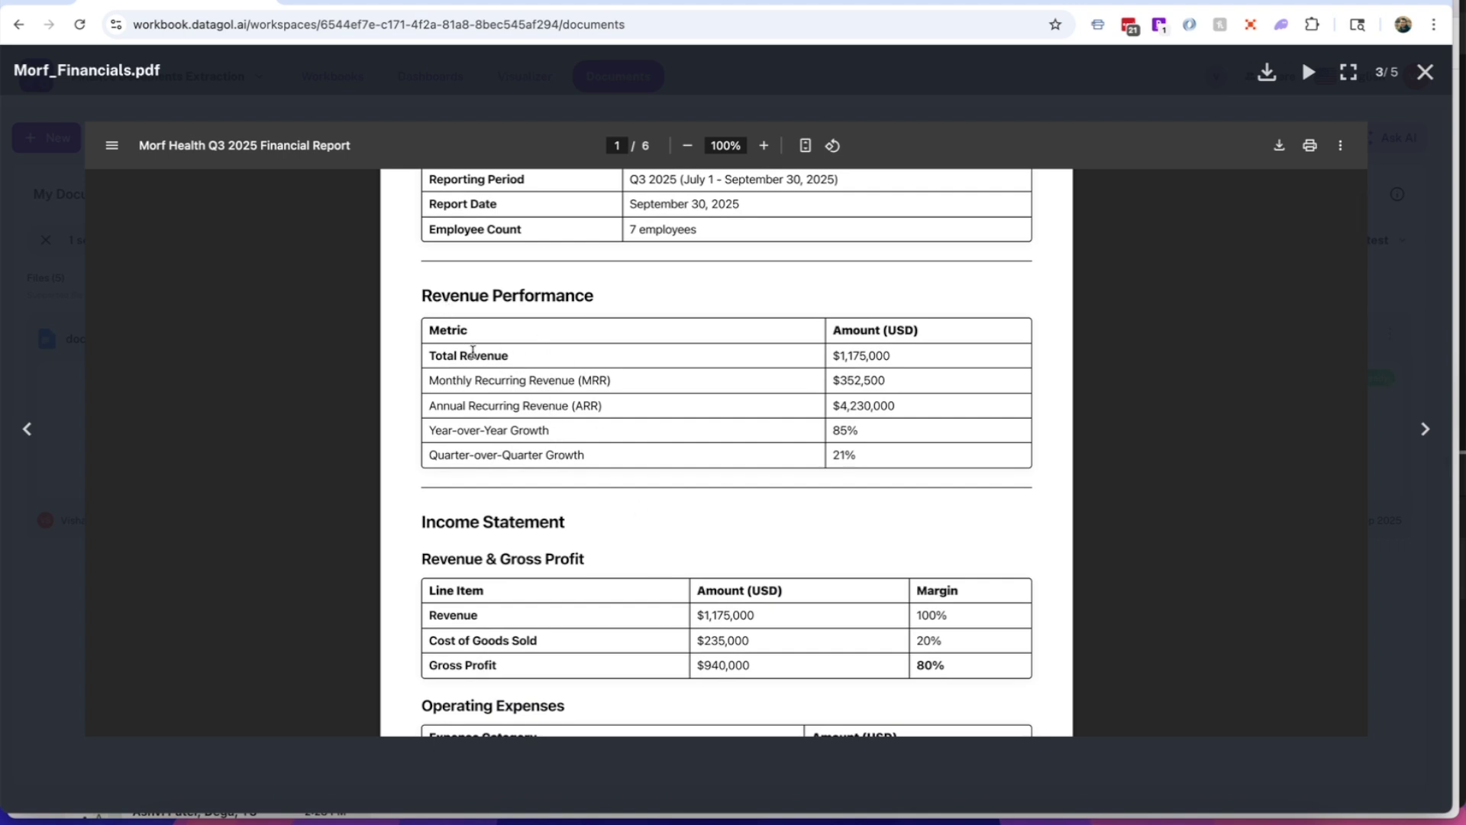
{"action": "scroll", "coordinate": [533, 428], "scroll_direction": "down", "scroll_amount": 2}
{"action": "scroll", "coordinate": [533, 428], "scroll_direction": "down", "scroll_amount": 6}
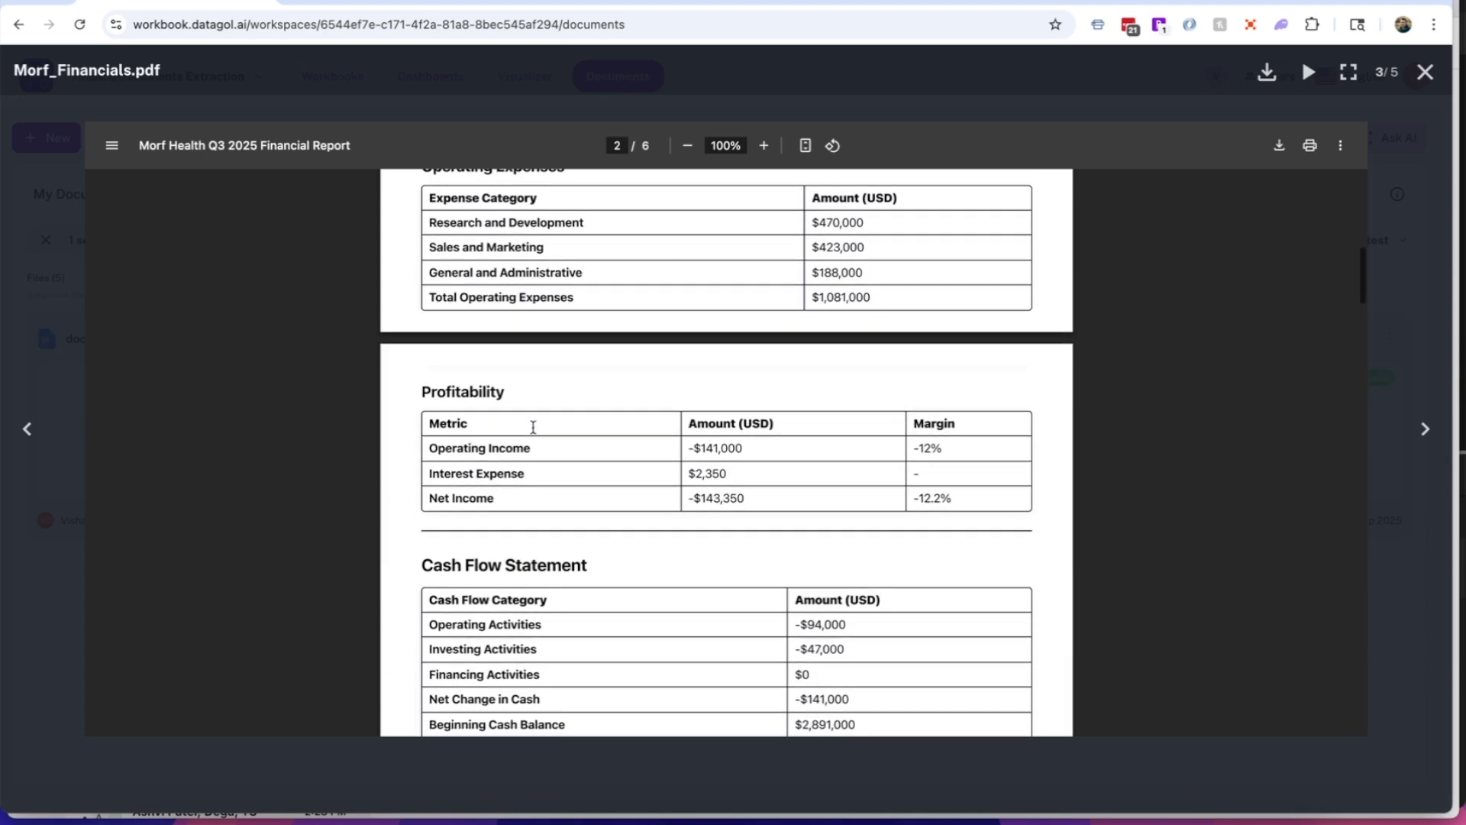
{"action": "scroll", "coordinate": [533, 428], "scroll_direction": "down", "scroll_amount": 3}
{"action": "scroll", "coordinate": [533, 427], "scroll_direction": "down", "scroll_amount": 15}
{"action": "scroll", "coordinate": [533, 432], "scroll_direction": "down", "scroll_amount": 12}
{"action": "scroll", "coordinate": [534, 432], "scroll_direction": "down", "scroll_amount": 14}
{"action": "scroll", "coordinate": [533, 424], "scroll_direction": "up", "scroll_amount": 6}
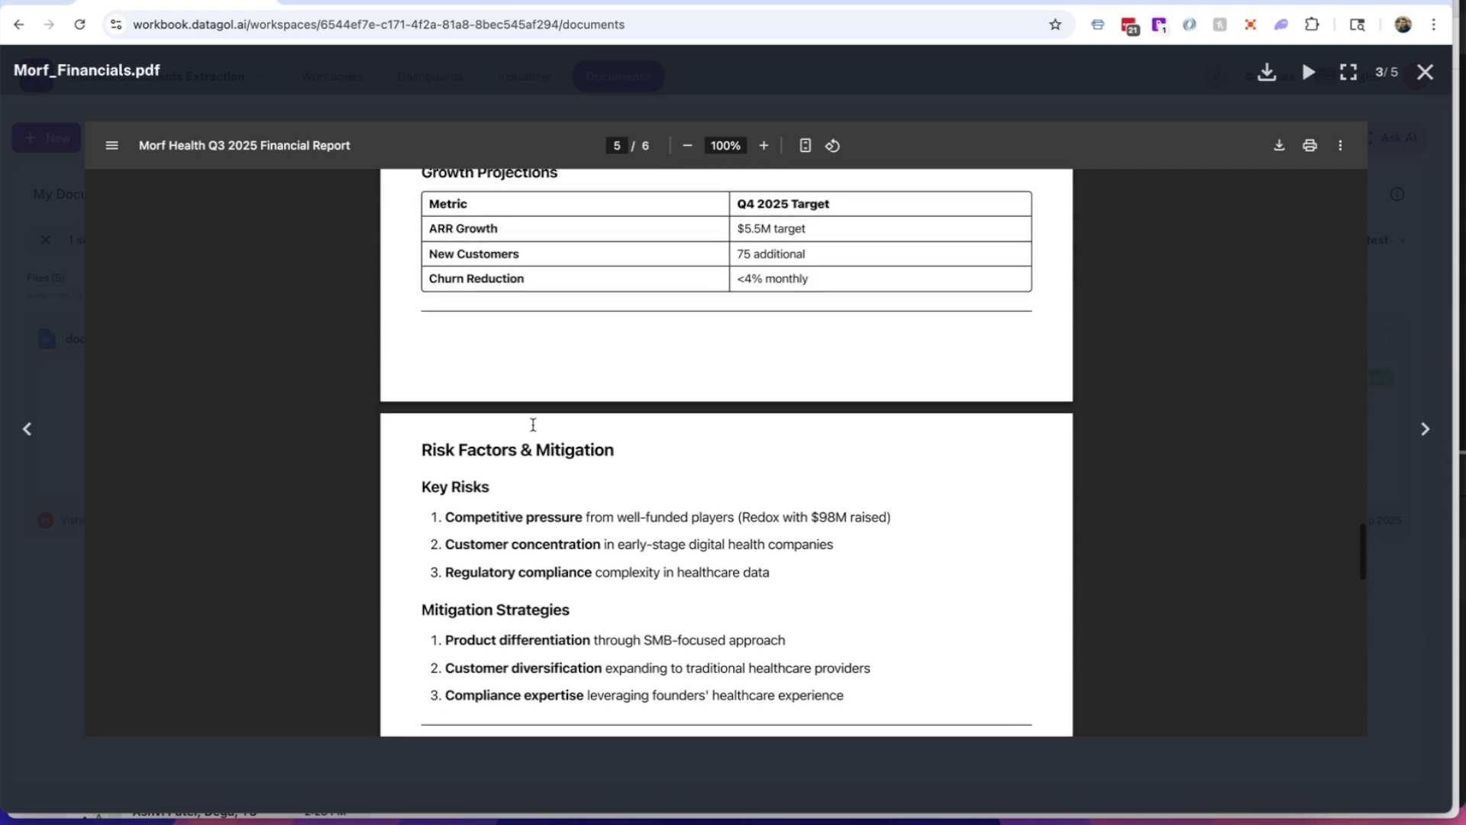
{"action": "scroll", "coordinate": [533, 425], "scroll_direction": "up", "scroll_amount": 20}
{"action": "left_click", "coordinate": [1406, 304]}
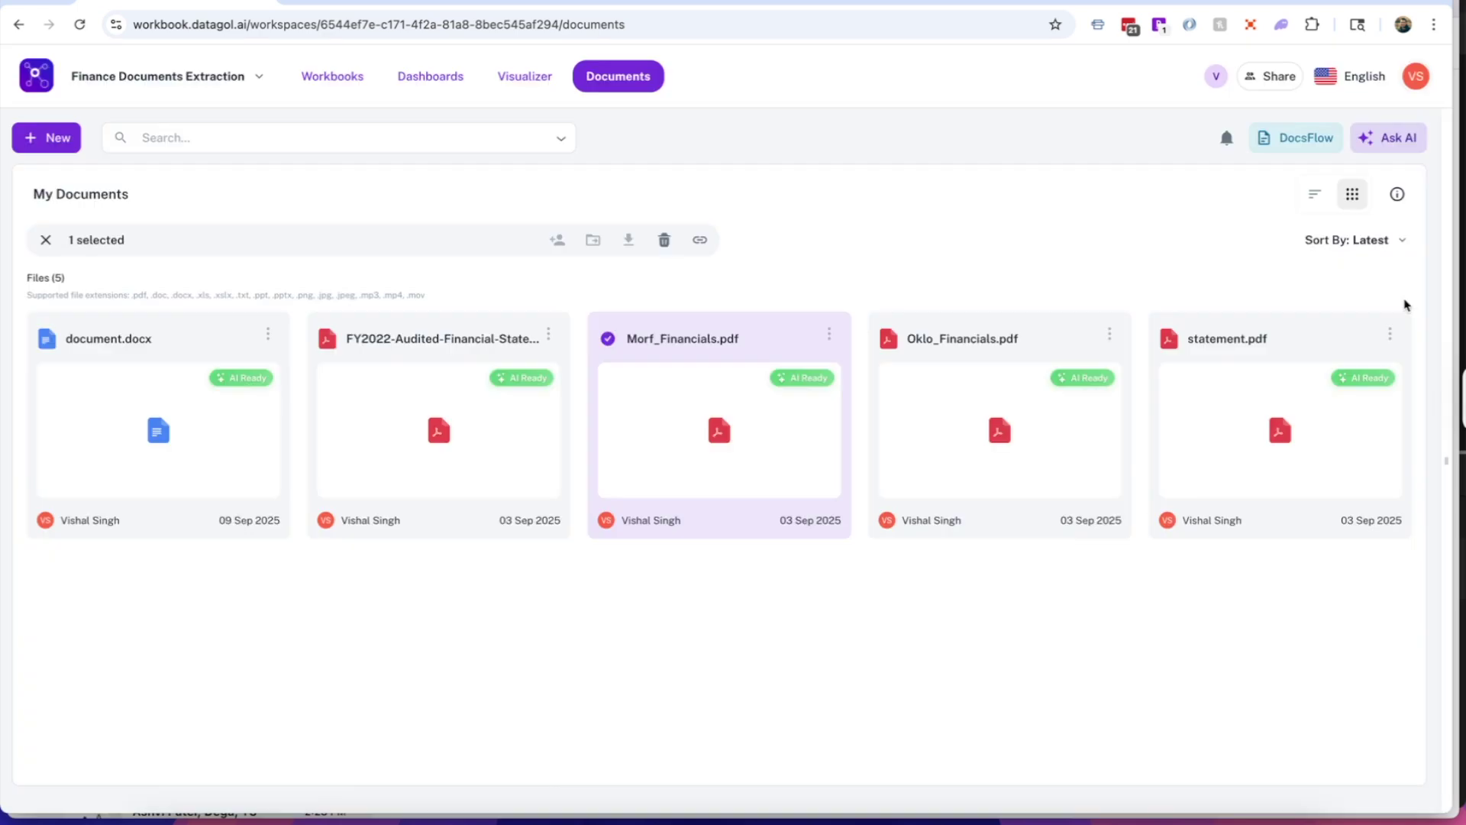
Open the advanced extraction configuration for Morf_Financials.pdf and generate a custom schema with the prompt "Extract all relevant fields"
{"action": "left_click", "coordinate": [833, 342]}
{"action": "left_click", "coordinate": [831, 334]}
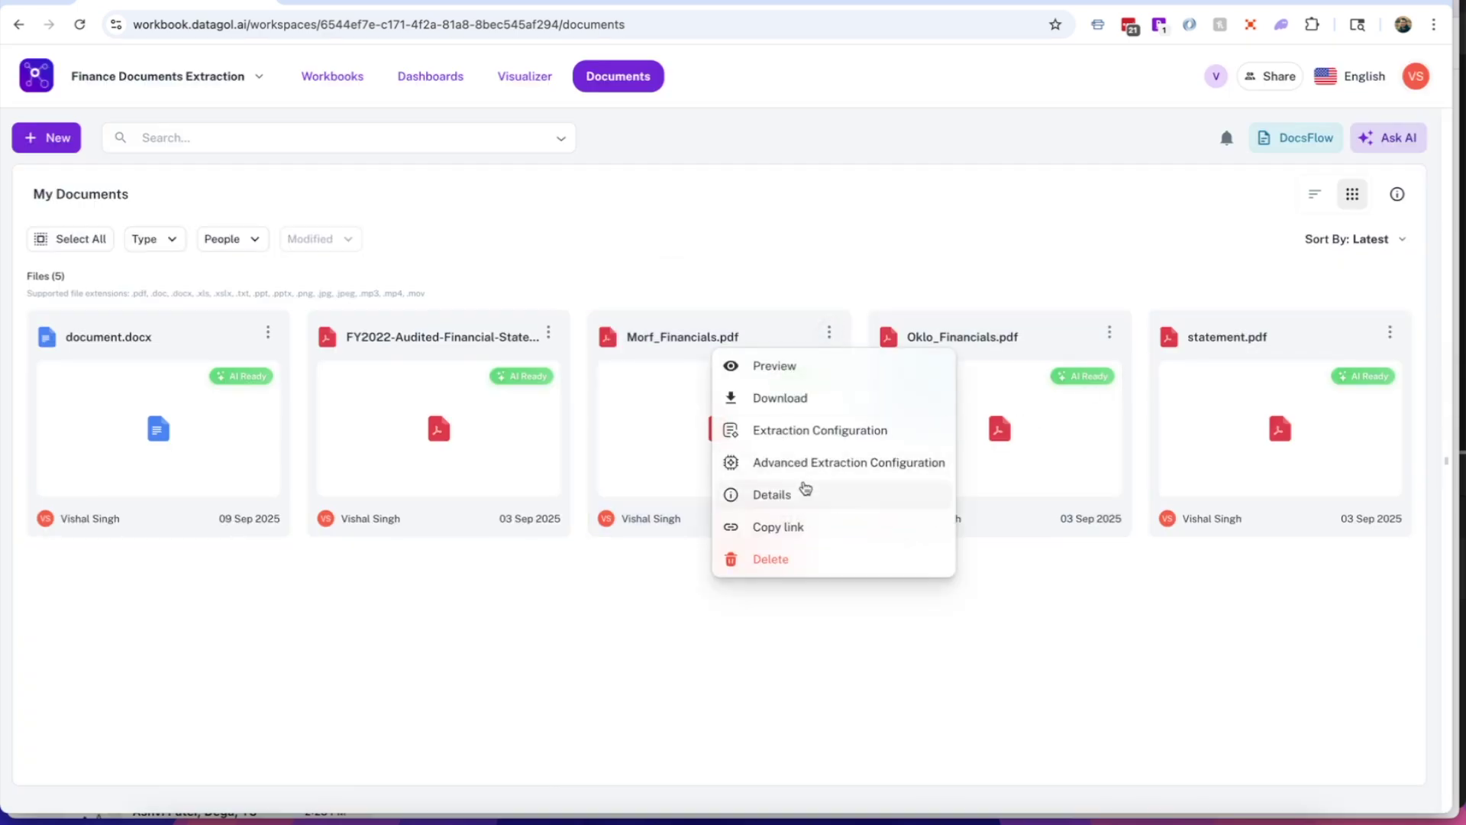
{"action": "left_click", "coordinate": [846, 465]}
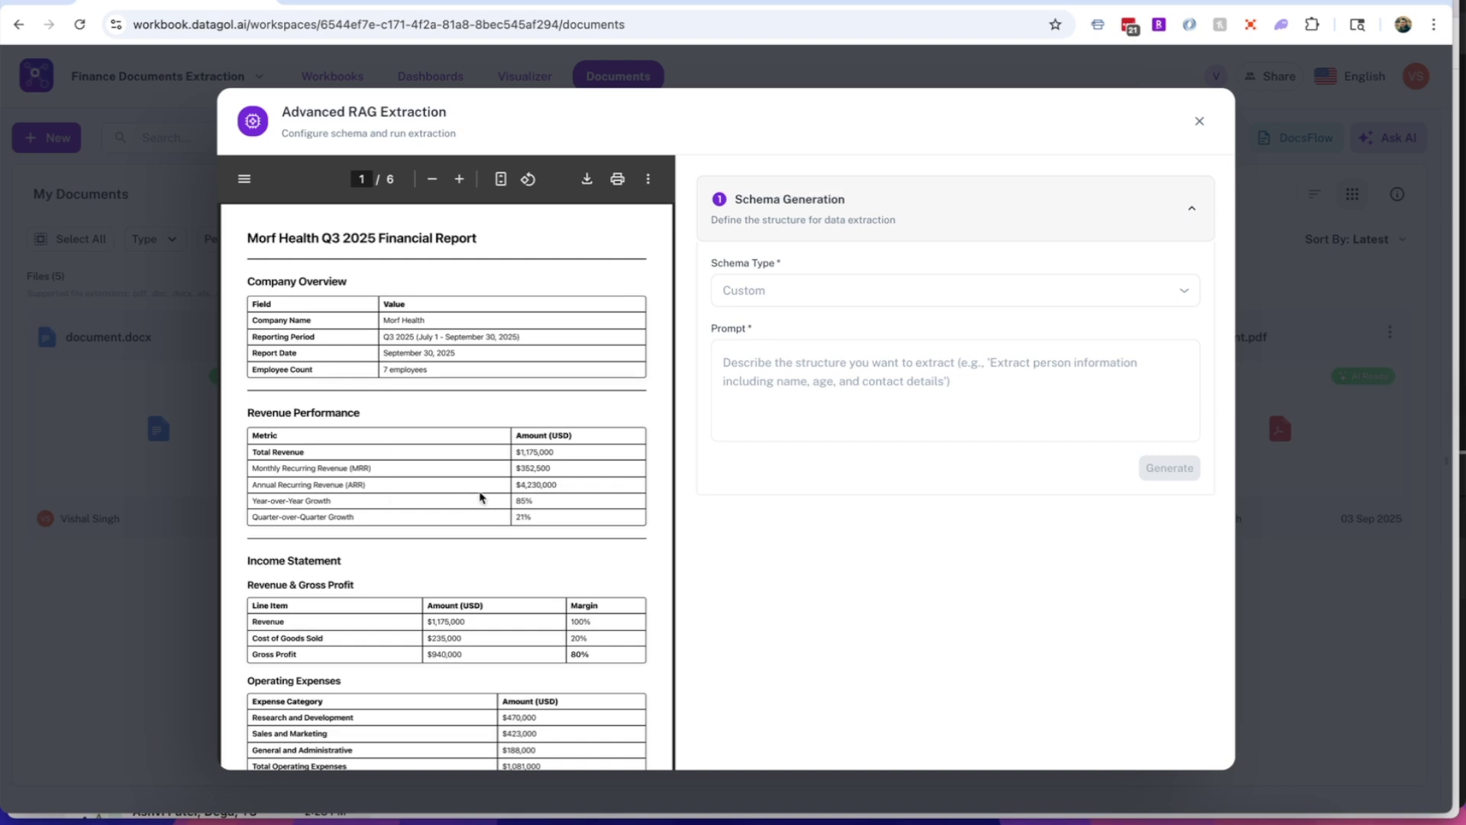
{"action": "left_click", "coordinate": [814, 380]}
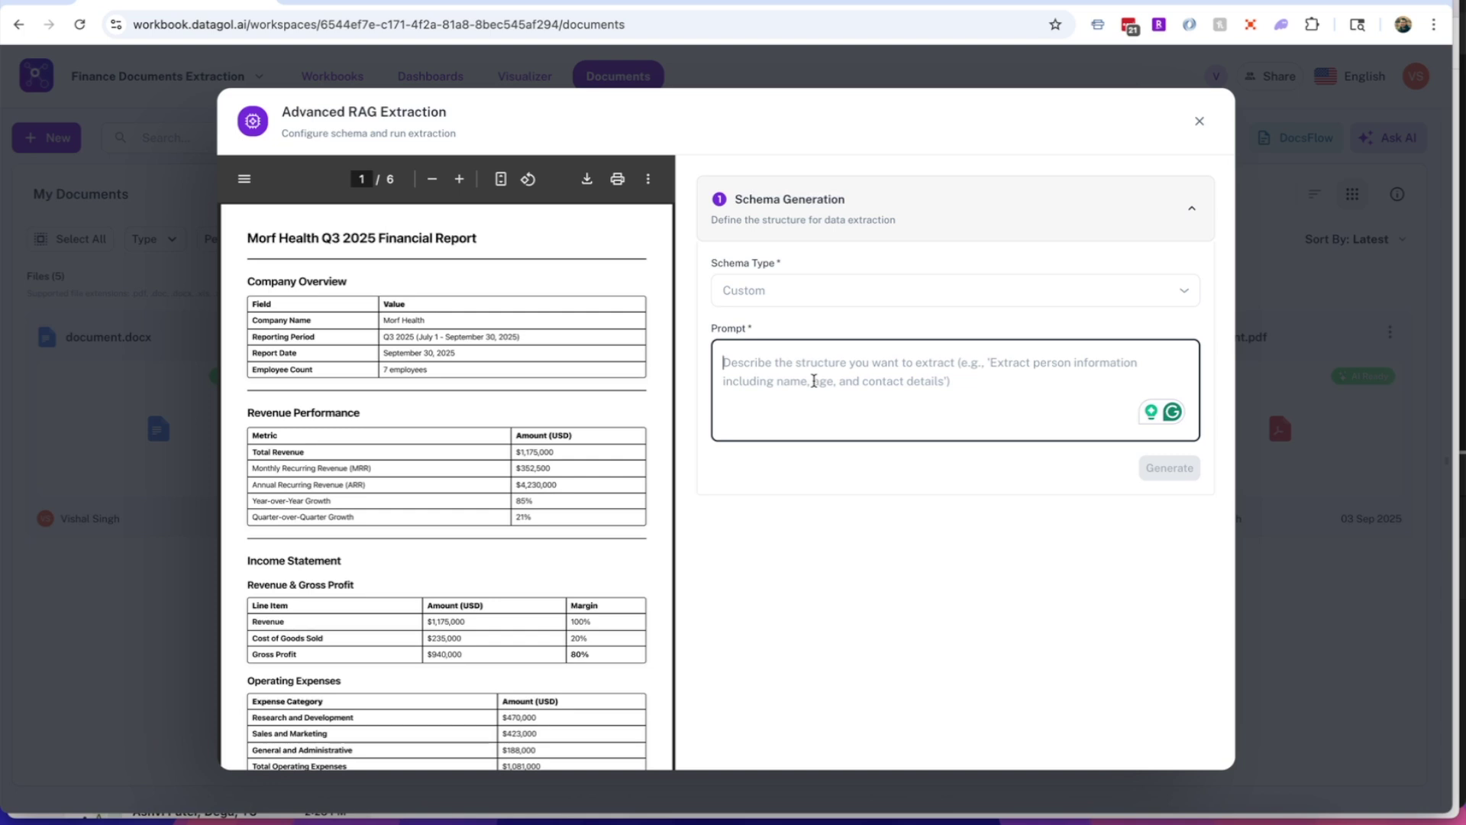
{"action": "type", "text": "Extract al"}
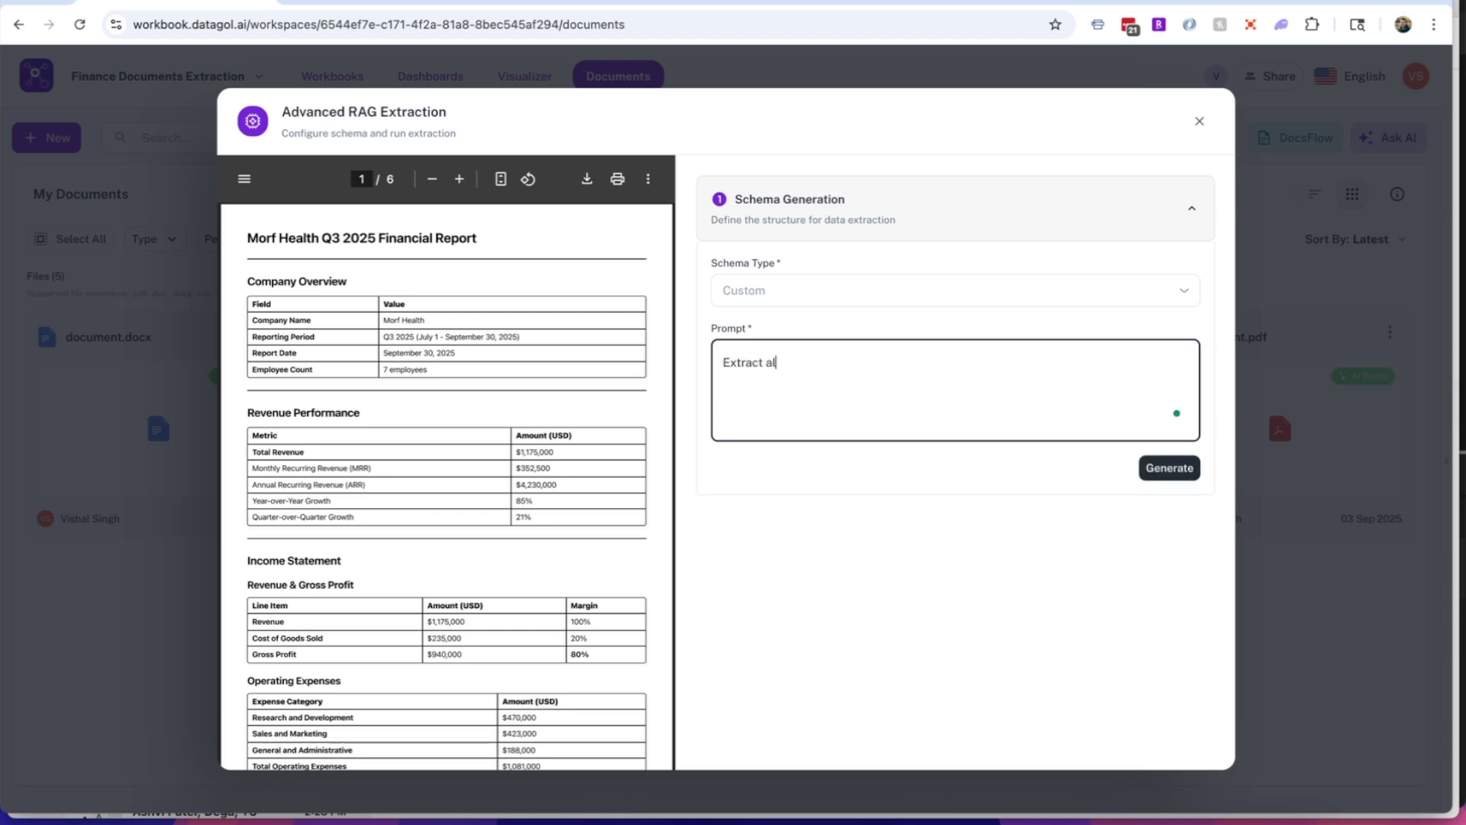
{"action": "type", "text": "l relevant fields"}
{"action": "left_click", "coordinate": [1170, 469]}
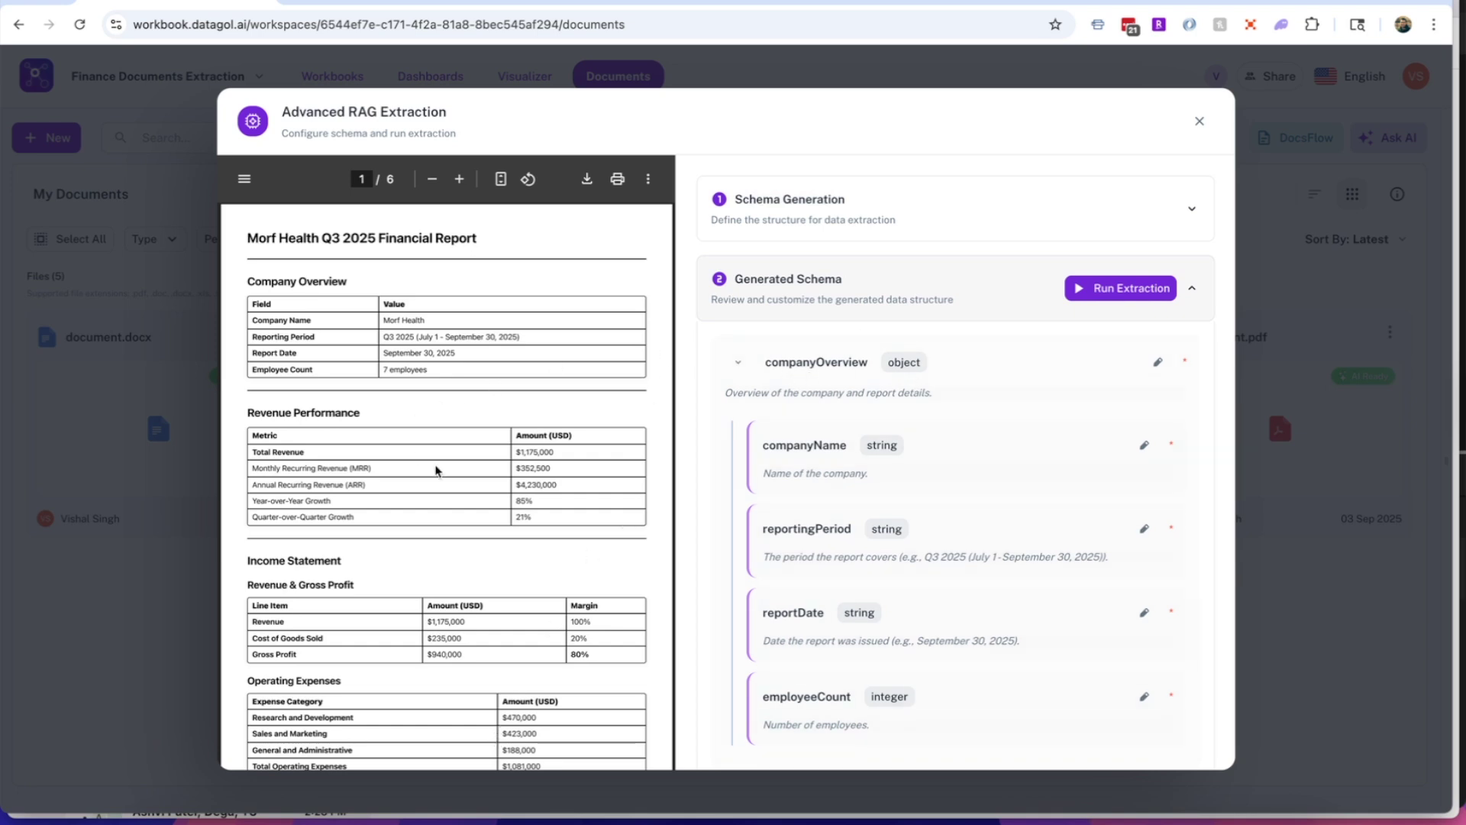
Review the generated schema's companyOverview and revenuePerformance fields and run the extraction
{"action": "scroll", "coordinate": [941, 454], "scroll_direction": "down", "scroll_amount": 1}
{"action": "scroll", "coordinate": [941, 456], "scroll_direction": "down", "scroll_amount": 1}
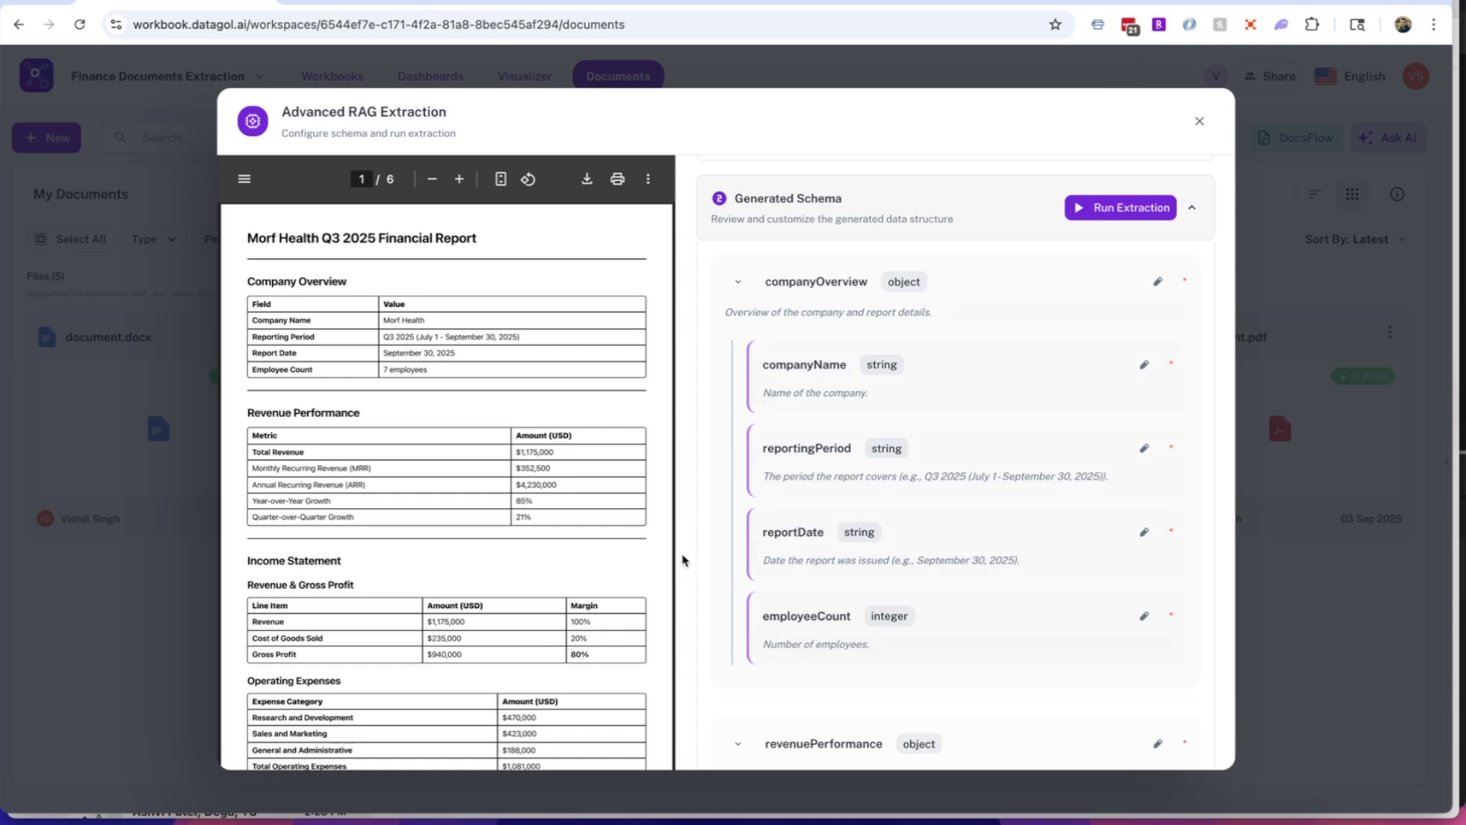
{"action": "scroll", "coordinate": [751, 596], "scroll_direction": "down", "scroll_amount": 6}
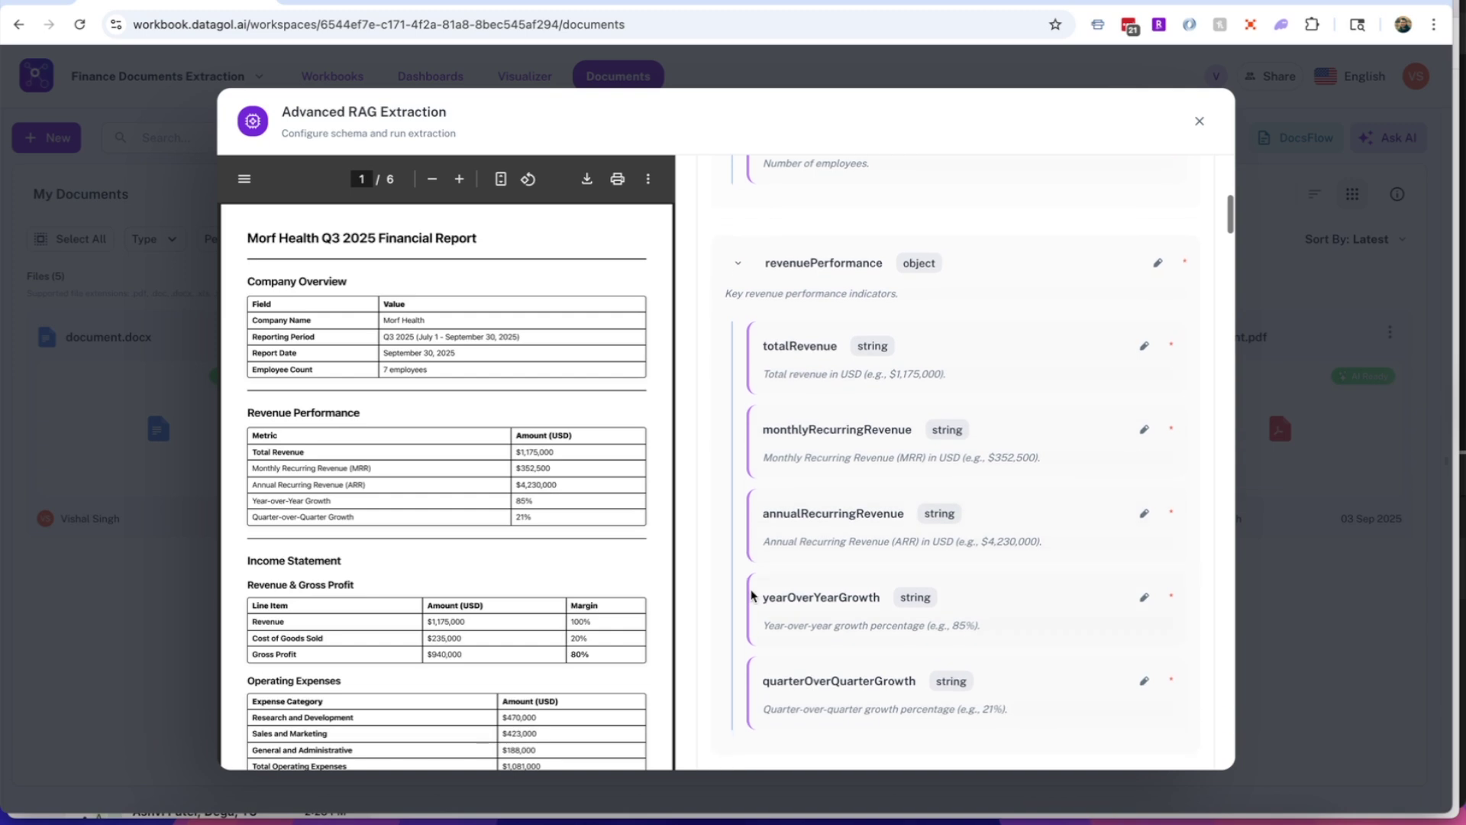
{"action": "scroll", "coordinate": [751, 595], "scroll_direction": "down", "scroll_amount": 2}
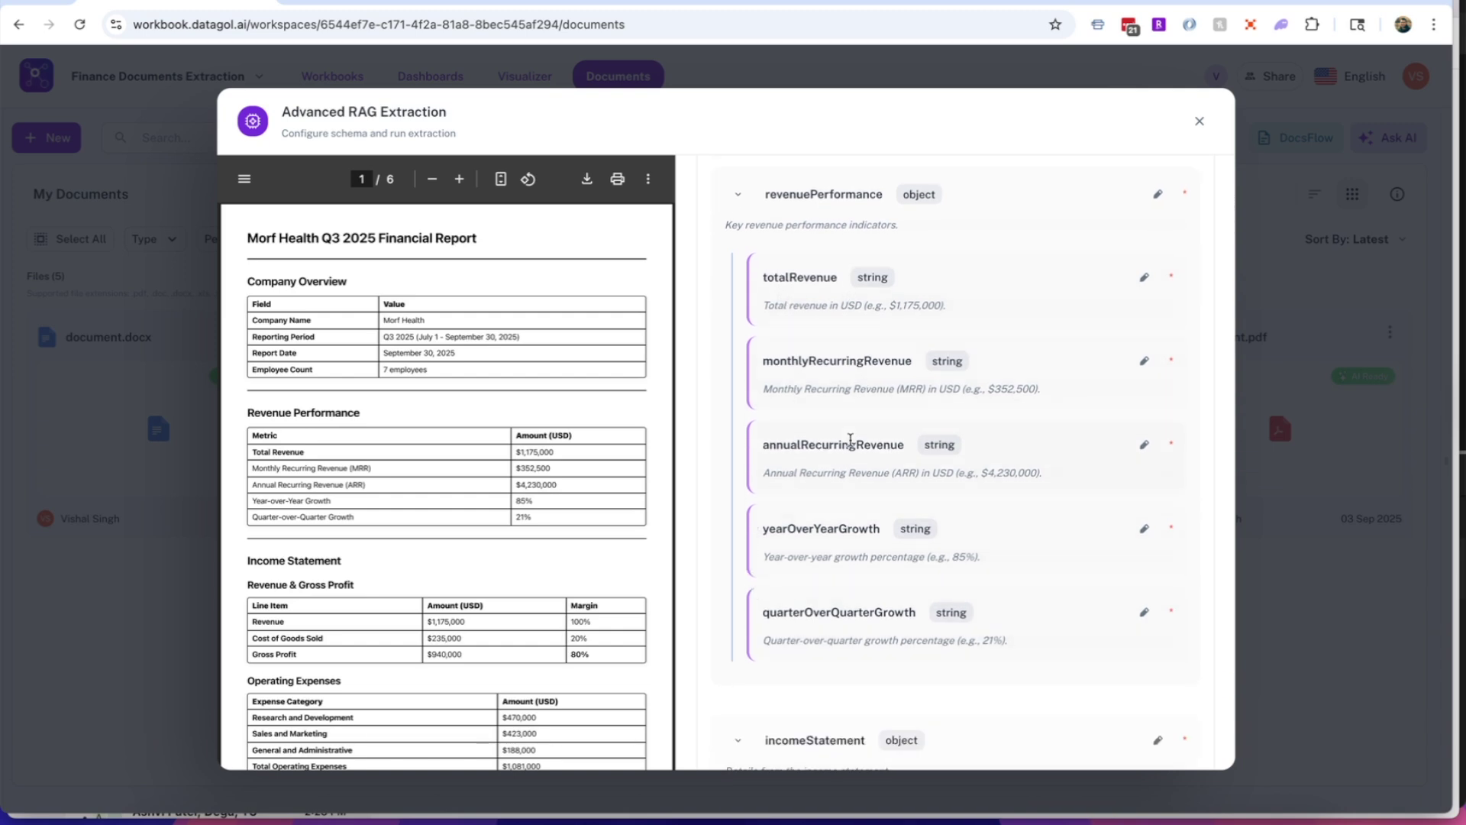
{"action": "scroll", "coordinate": [850, 441], "scroll_direction": "up", "scroll_amount": 10}
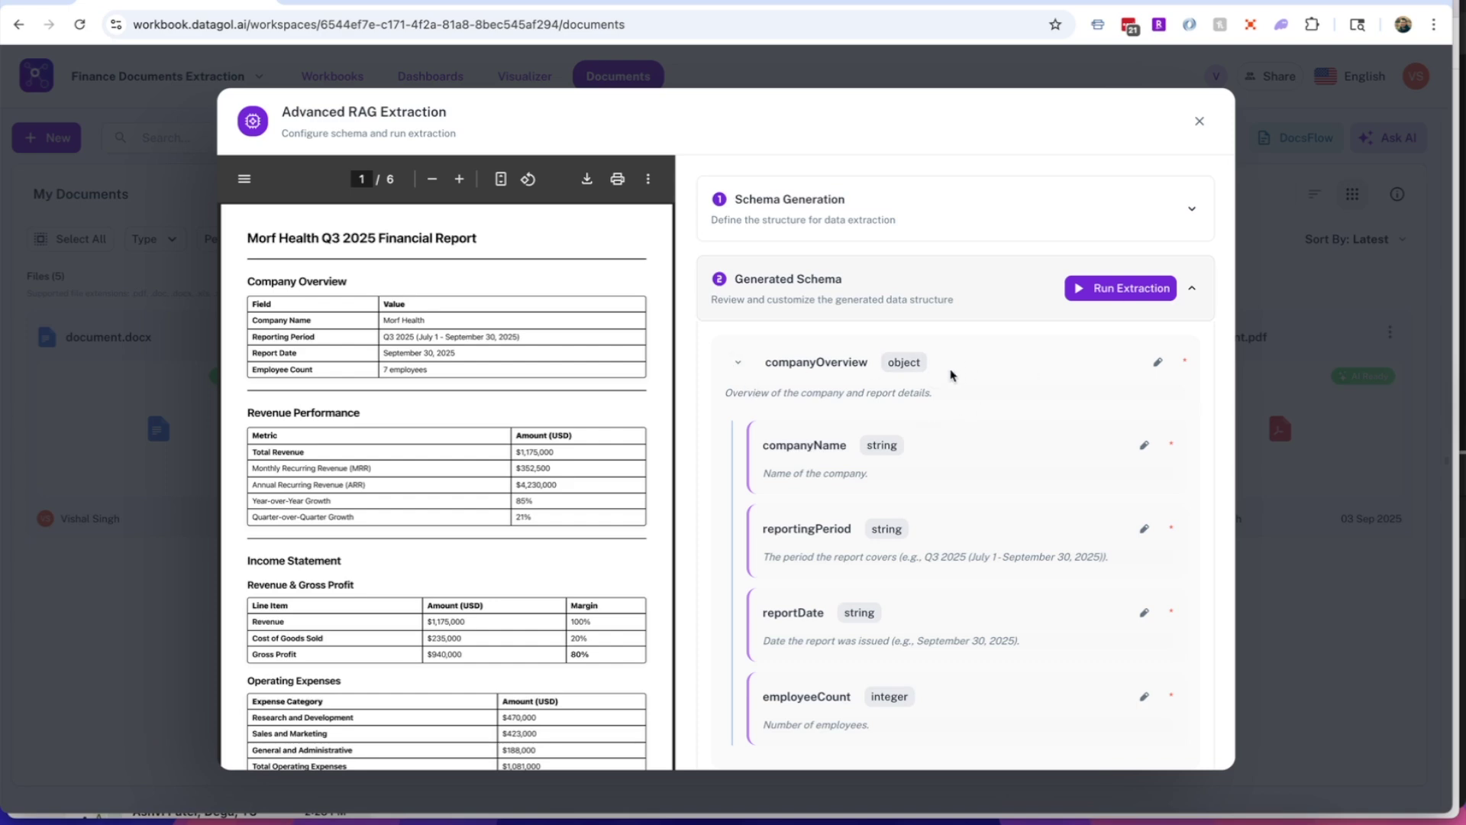
{"action": "left_click", "coordinate": [1118, 290]}
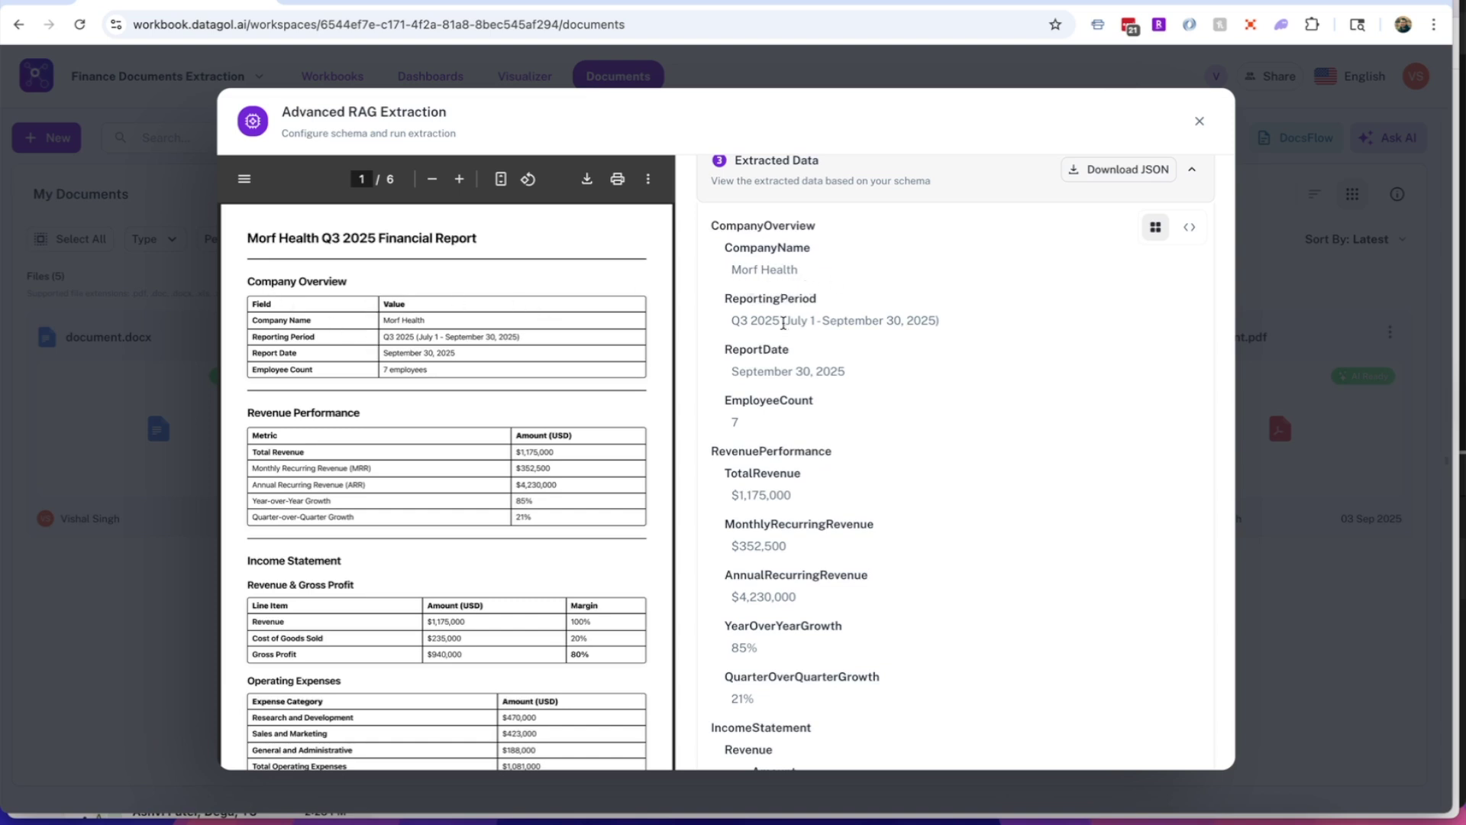
Examine the extracted company overview, revenue performance and income statement data against the report
{"action": "scroll", "coordinate": [761, 386], "scroll_direction": "down", "scroll_amount": 3}
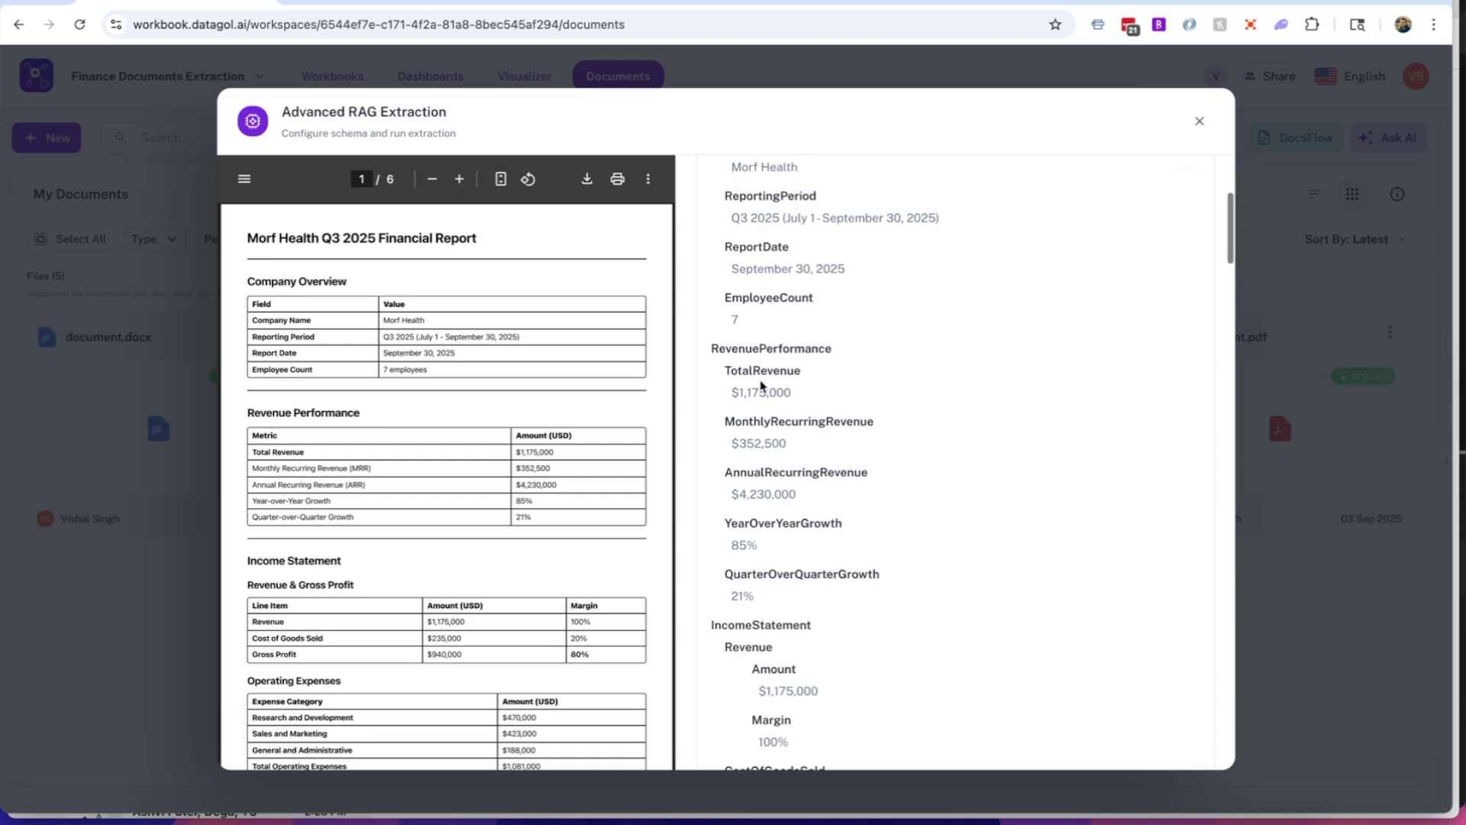
{"action": "scroll", "coordinate": [761, 386], "scroll_direction": "down", "scroll_amount": 2}
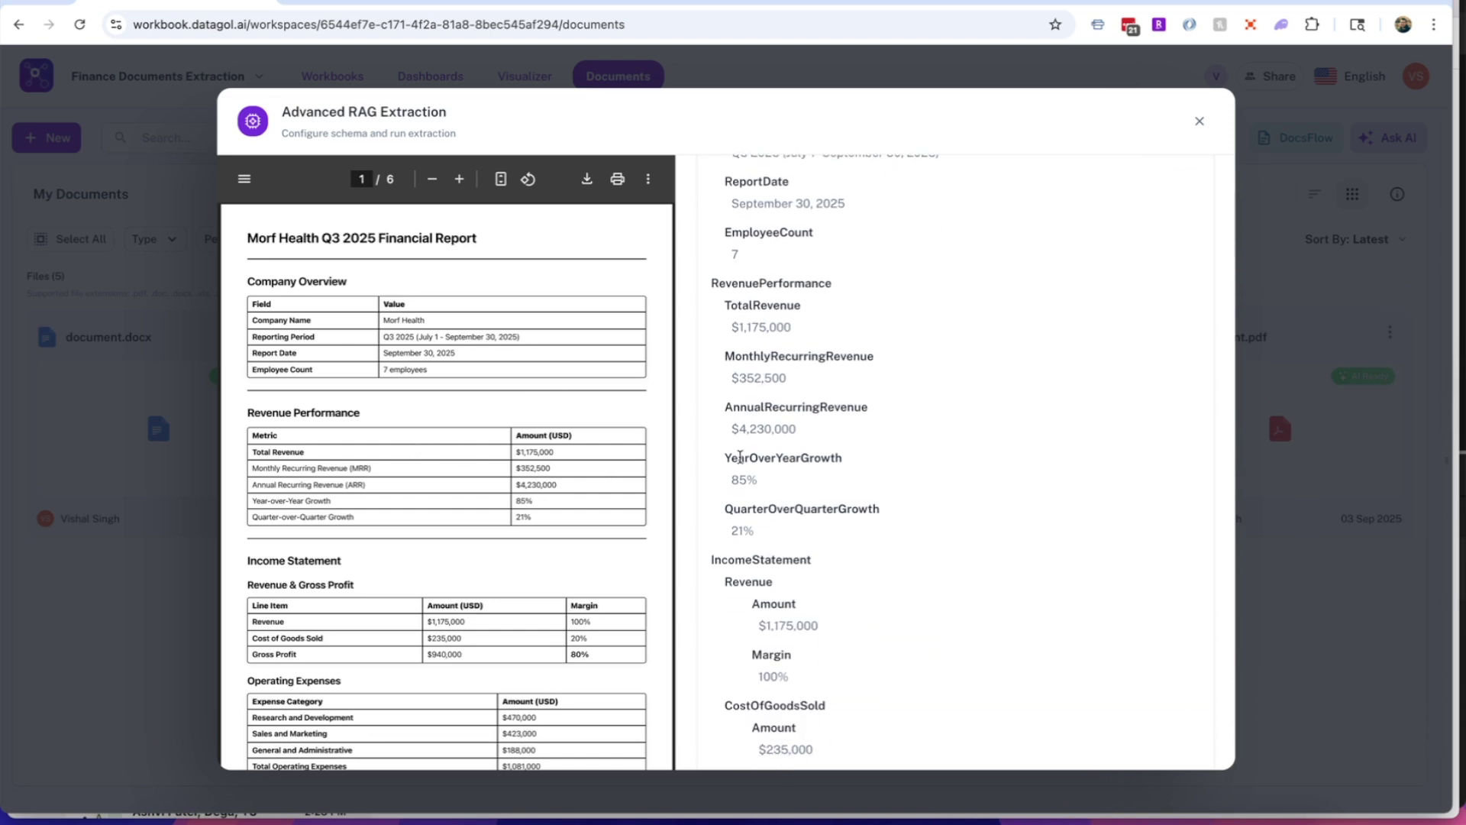
{"action": "scroll", "coordinate": [740, 457], "scroll_direction": "down", "scroll_amount": 2}
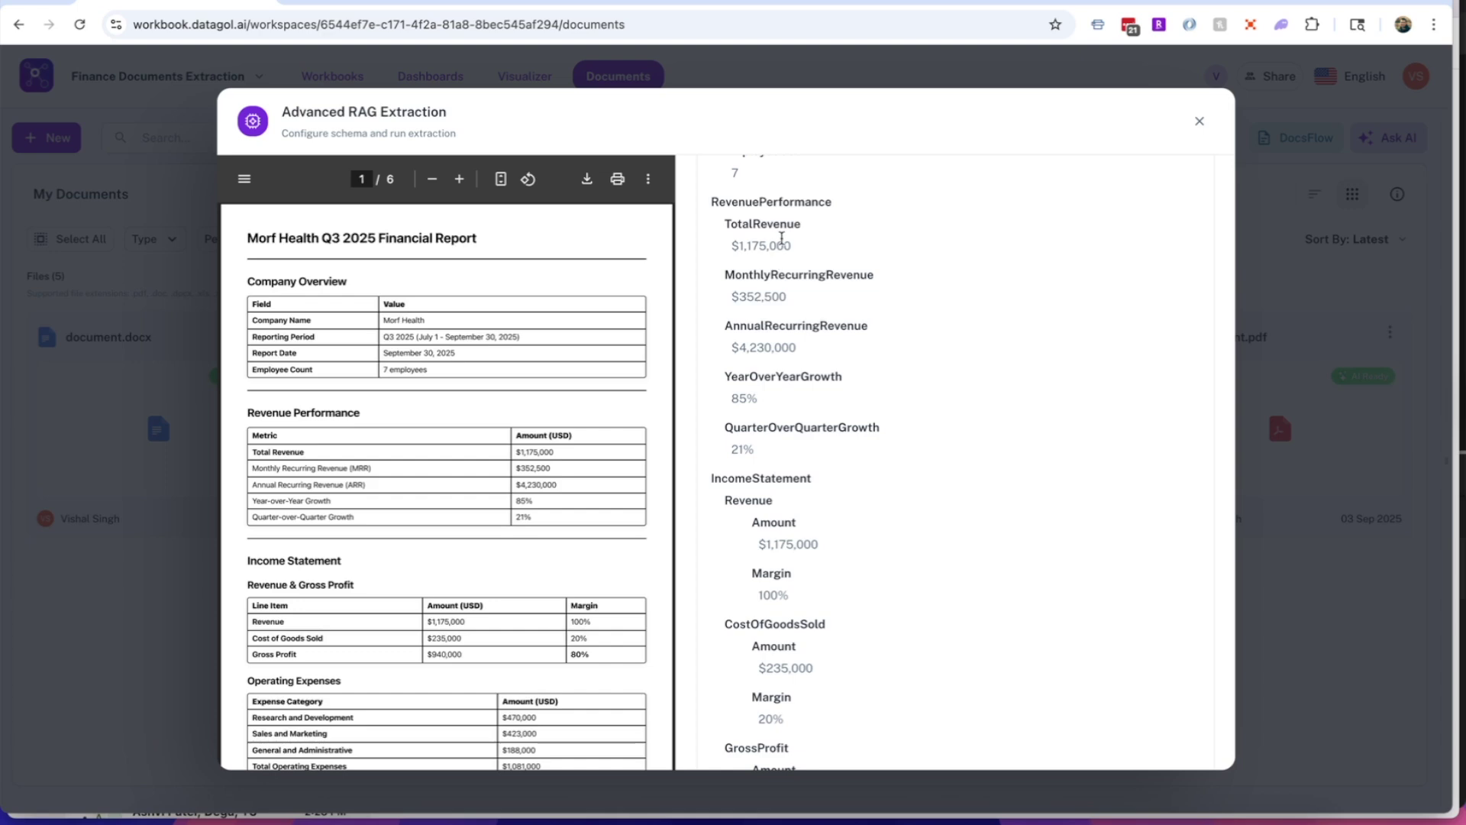
{"action": "scroll", "coordinate": [823, 519], "scroll_direction": "down", "scroll_amount": 10}
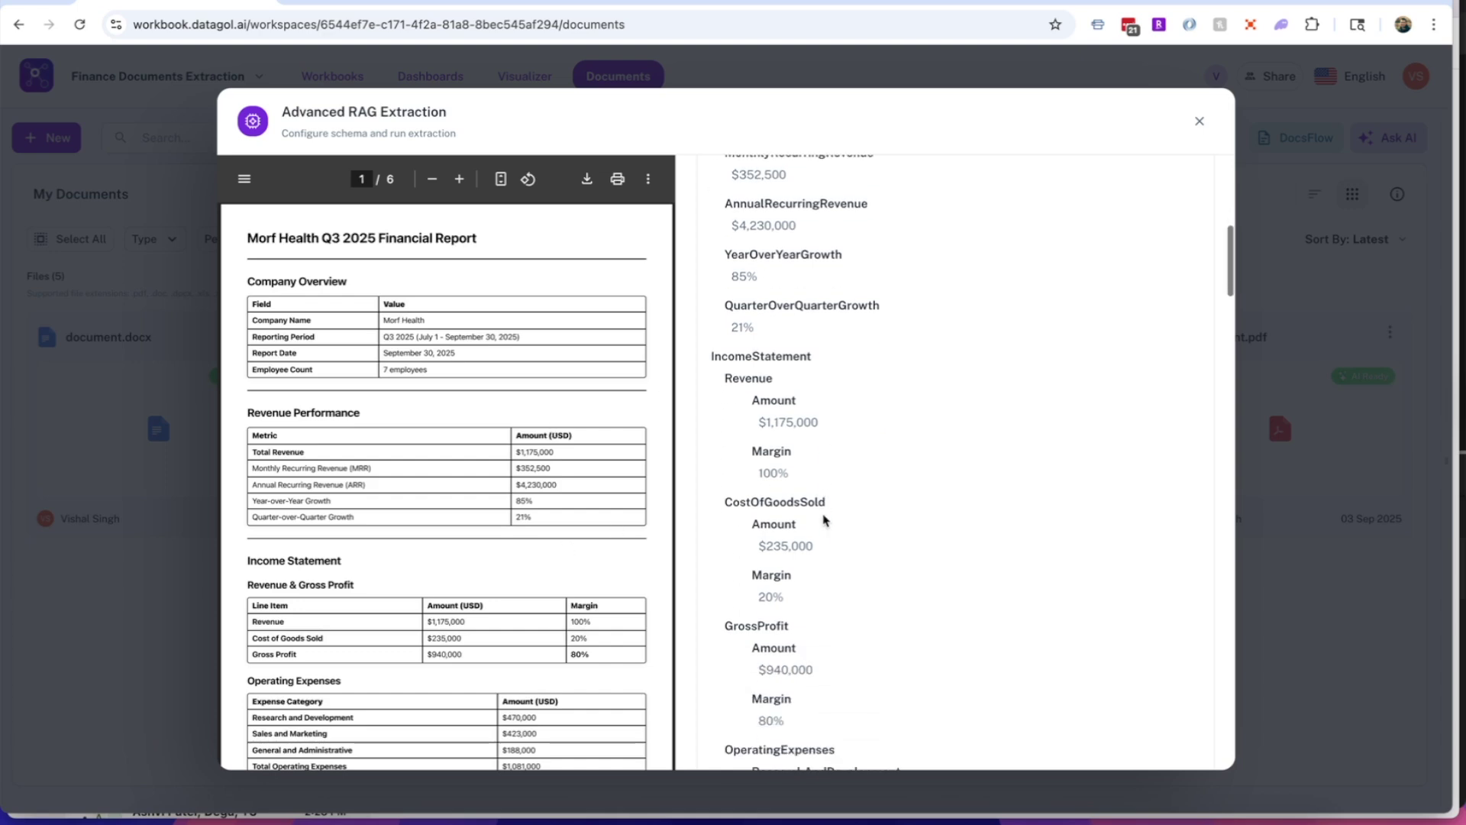
{"action": "scroll", "coordinate": [822, 515], "scroll_direction": "up", "scroll_amount": 20}
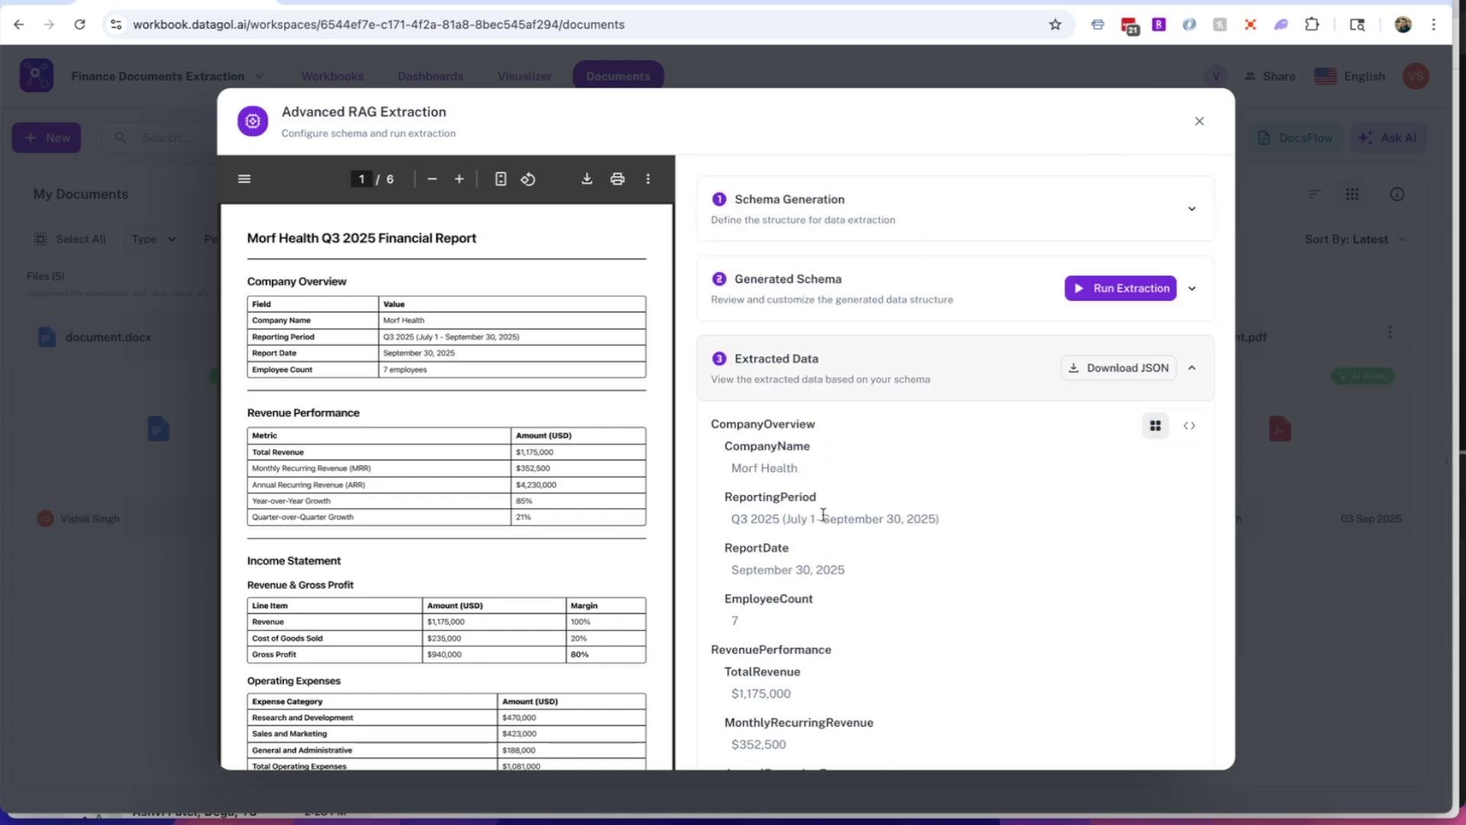
Create a new workbook named "Finance Data" from the extracted data and close the extraction dialog
{"action": "scroll", "coordinate": [823, 516], "scroll_direction": "down", "scroll_amount": 1}
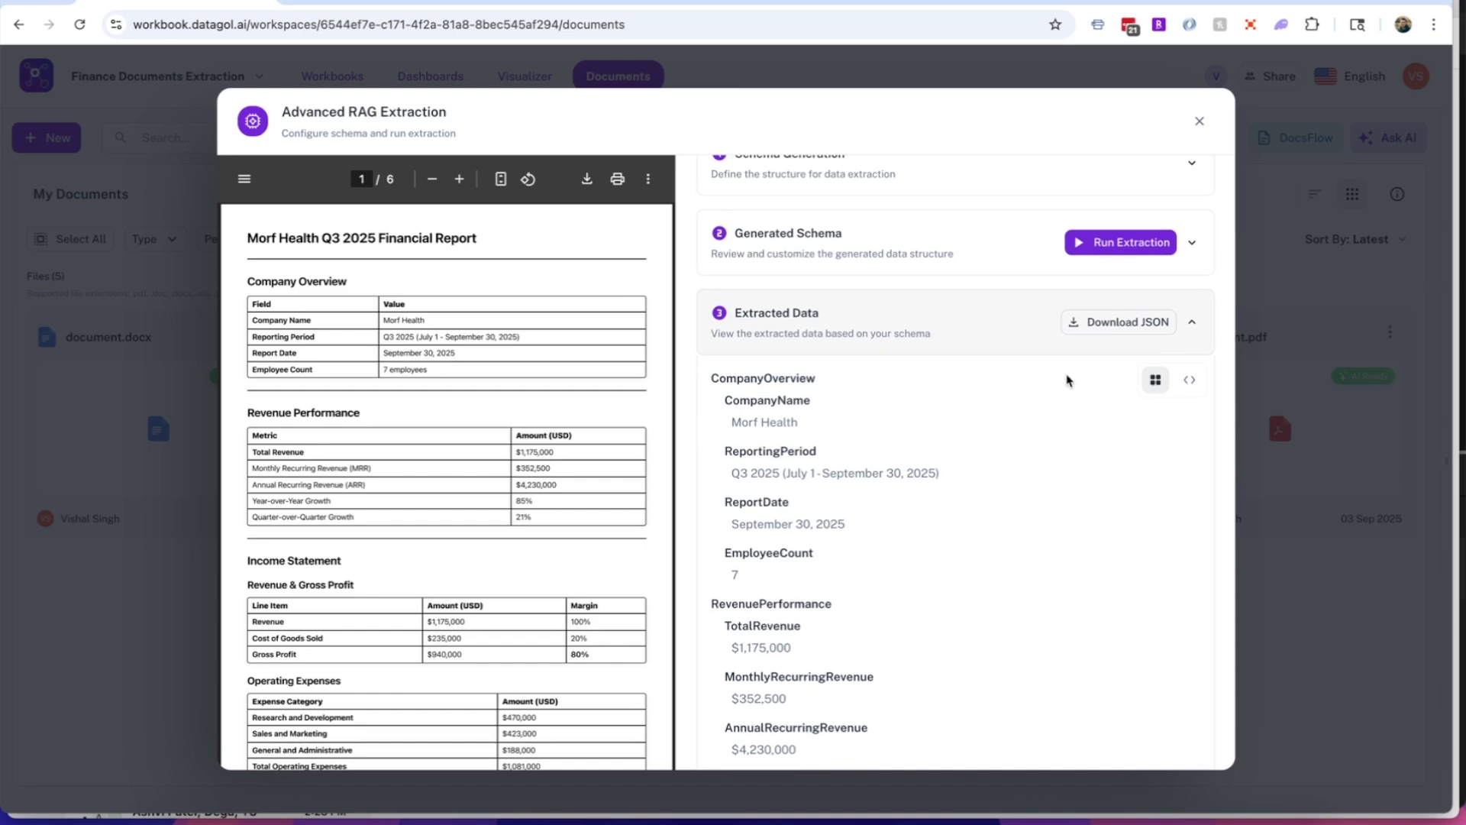
{"action": "left_click", "coordinate": [1193, 328]}
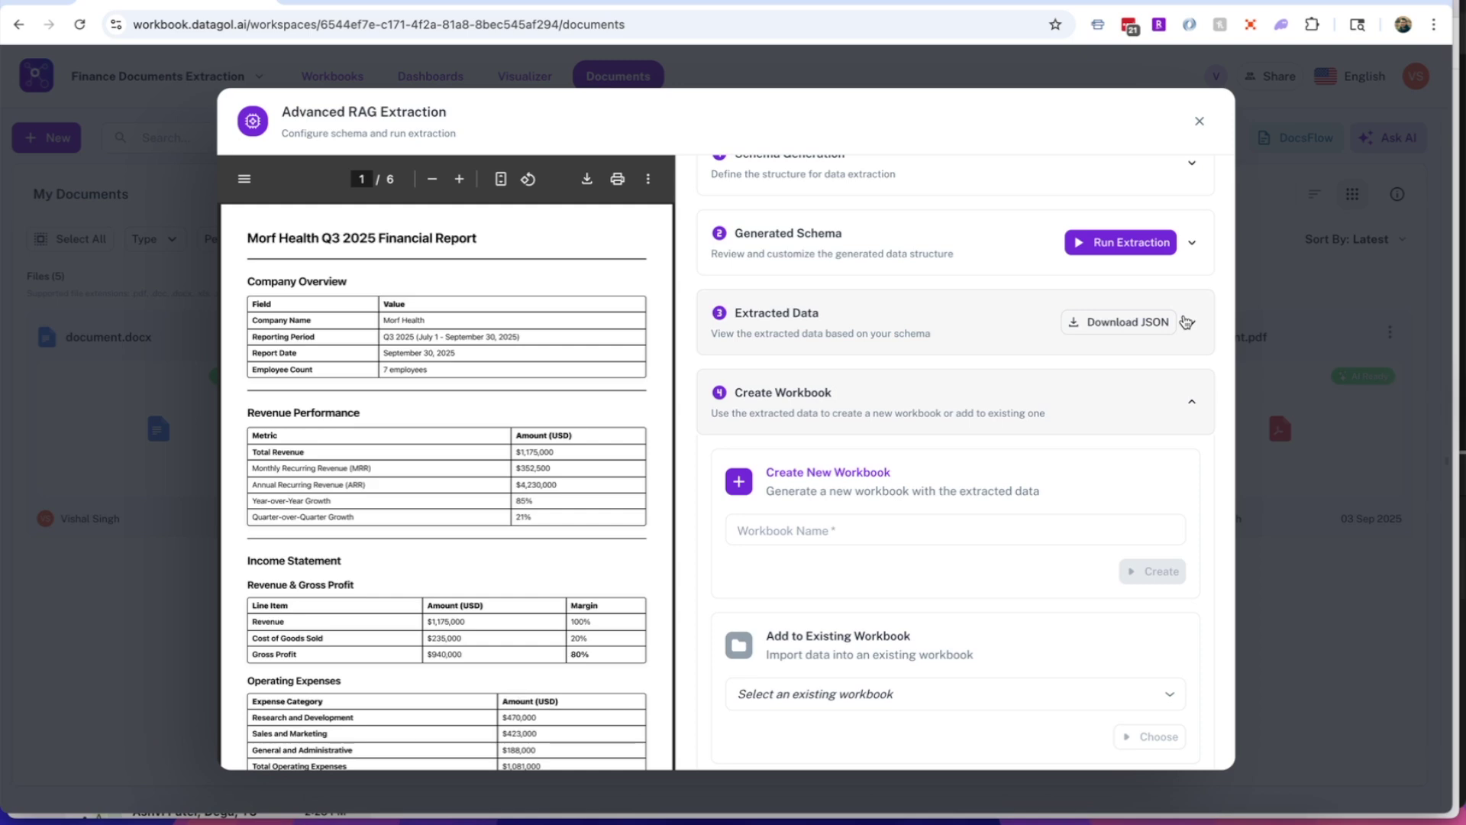
{"action": "scroll", "coordinate": [1031, 557], "scroll_direction": "down", "scroll_amount": 1}
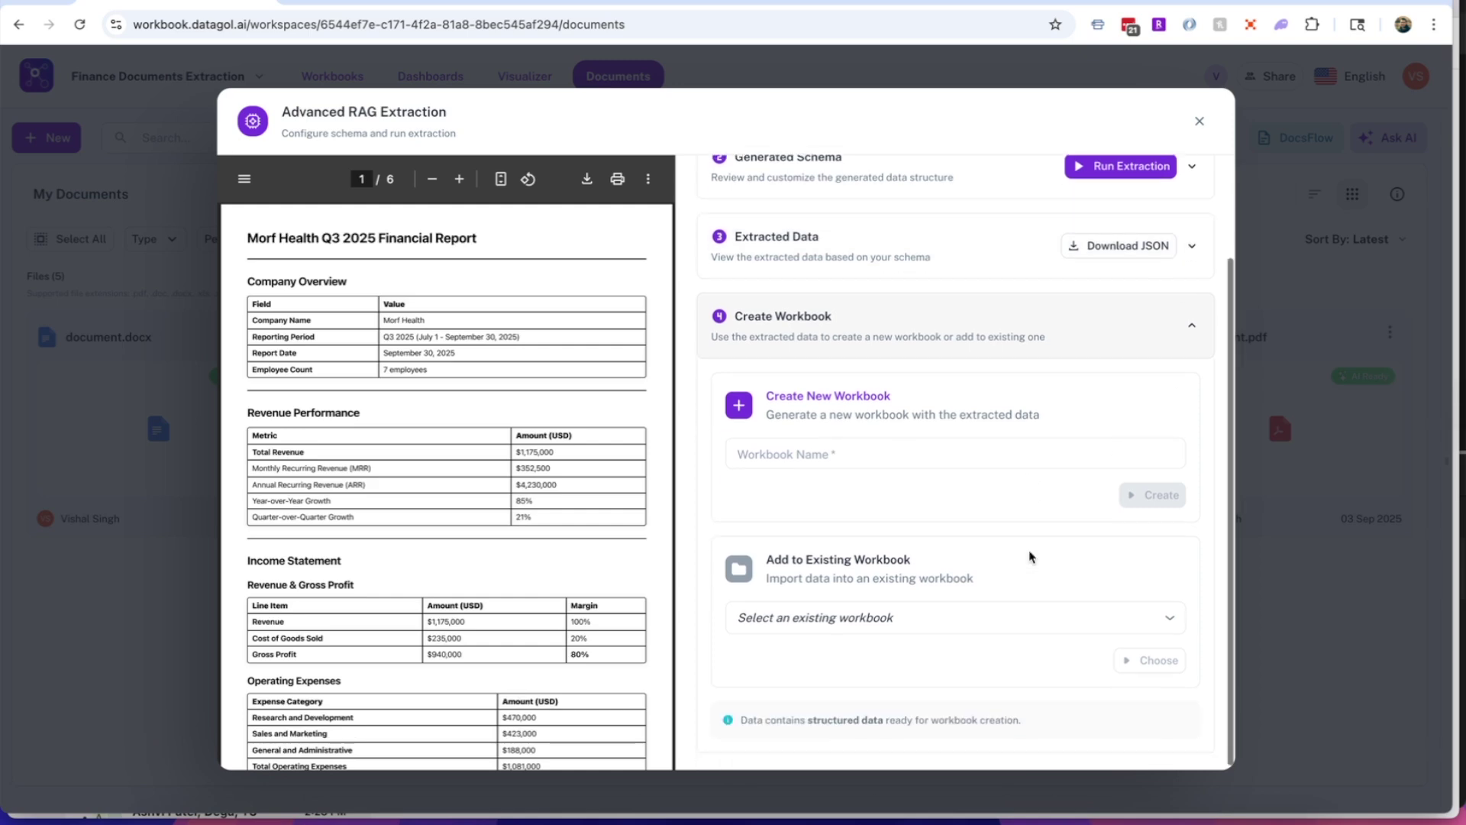
{"action": "left_click", "coordinate": [867, 458]}
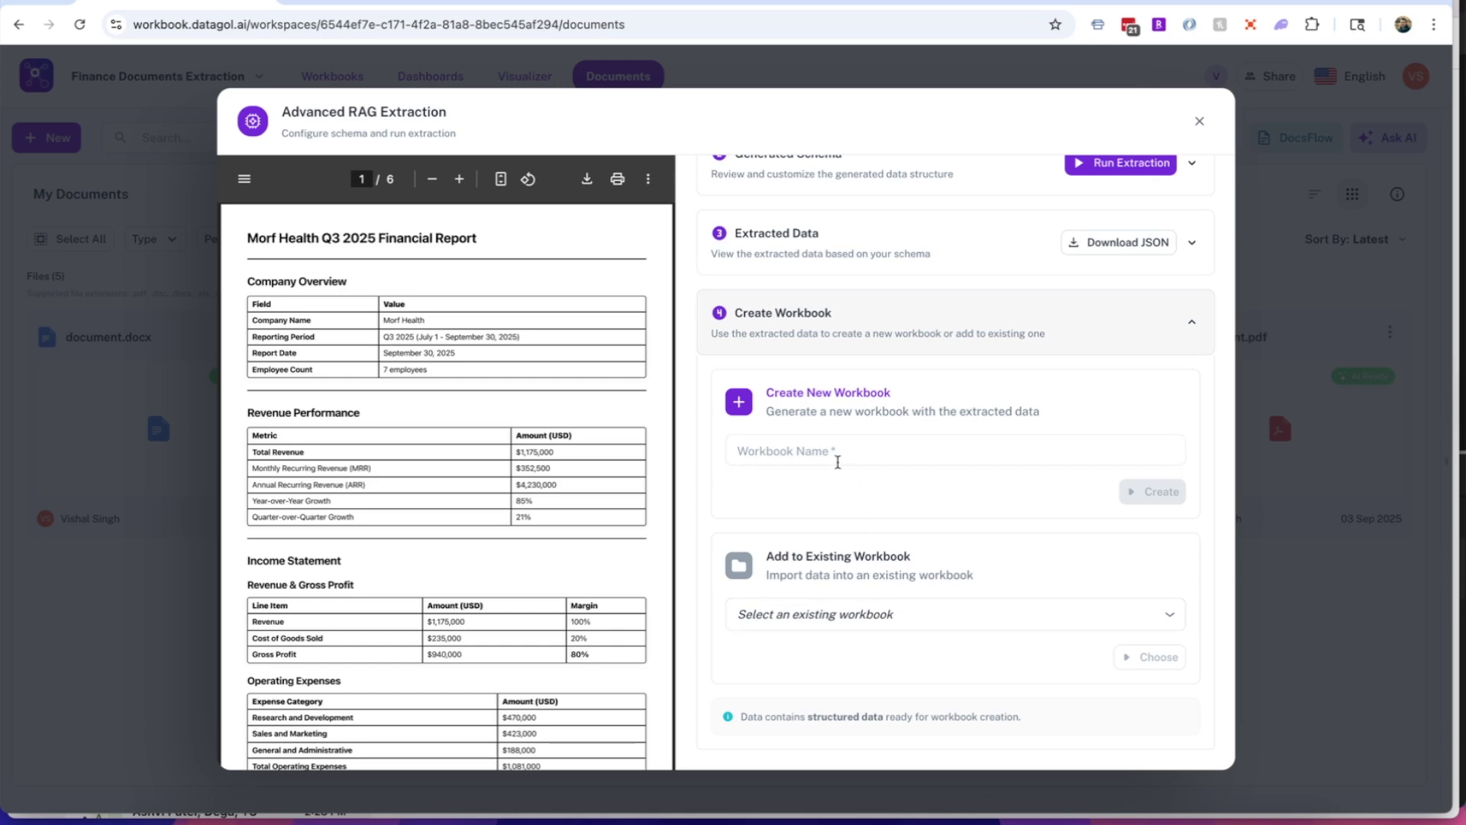
{"action": "left_click", "coordinate": [823, 455]}
{"action": "type", "text": "Fian"}
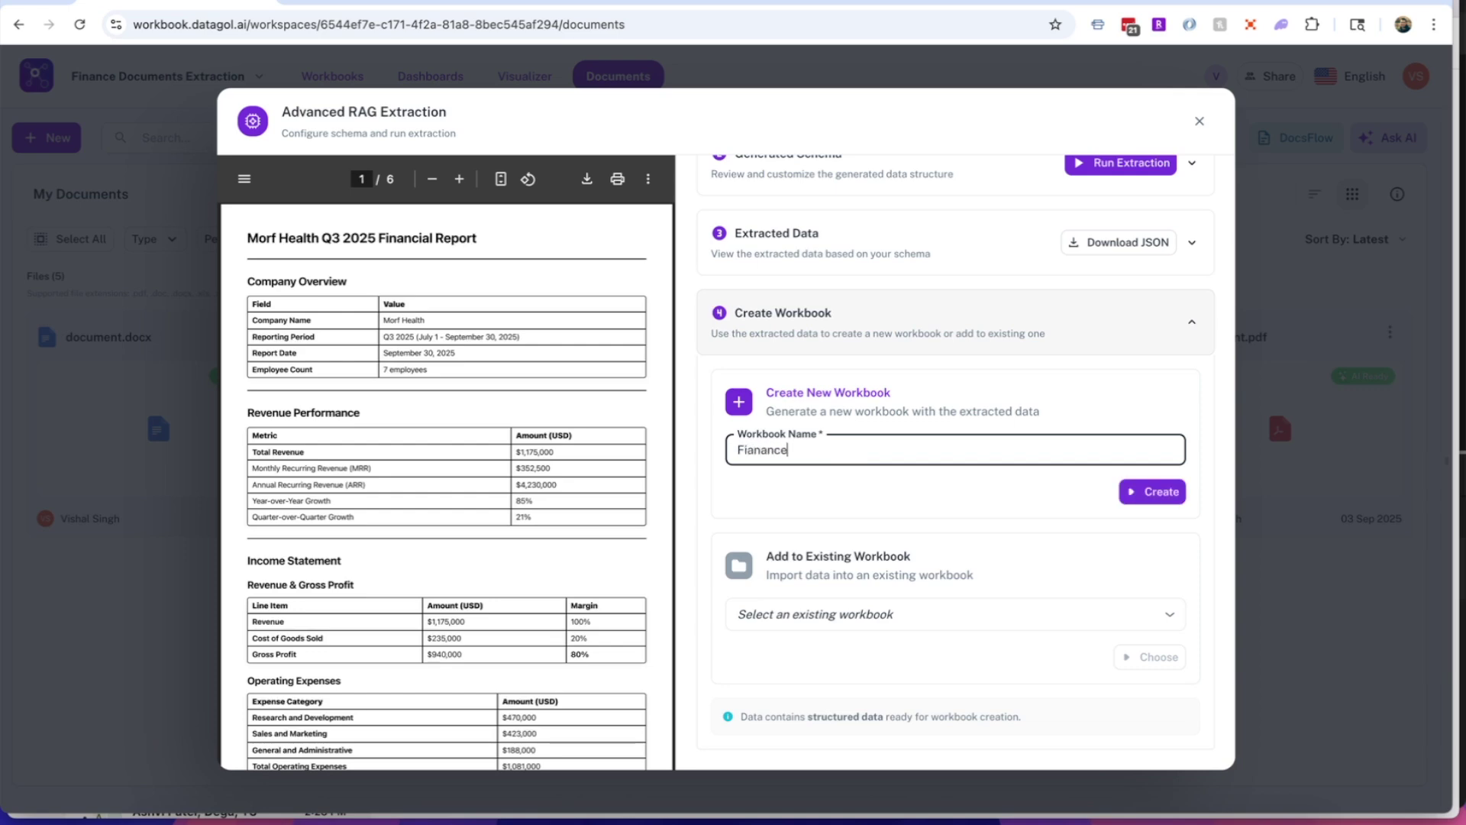
{"action": "type", "text": "ance"}
{"action": "type", "text": "ance Data"}
{"action": "left_click", "coordinate": [1150, 494]}
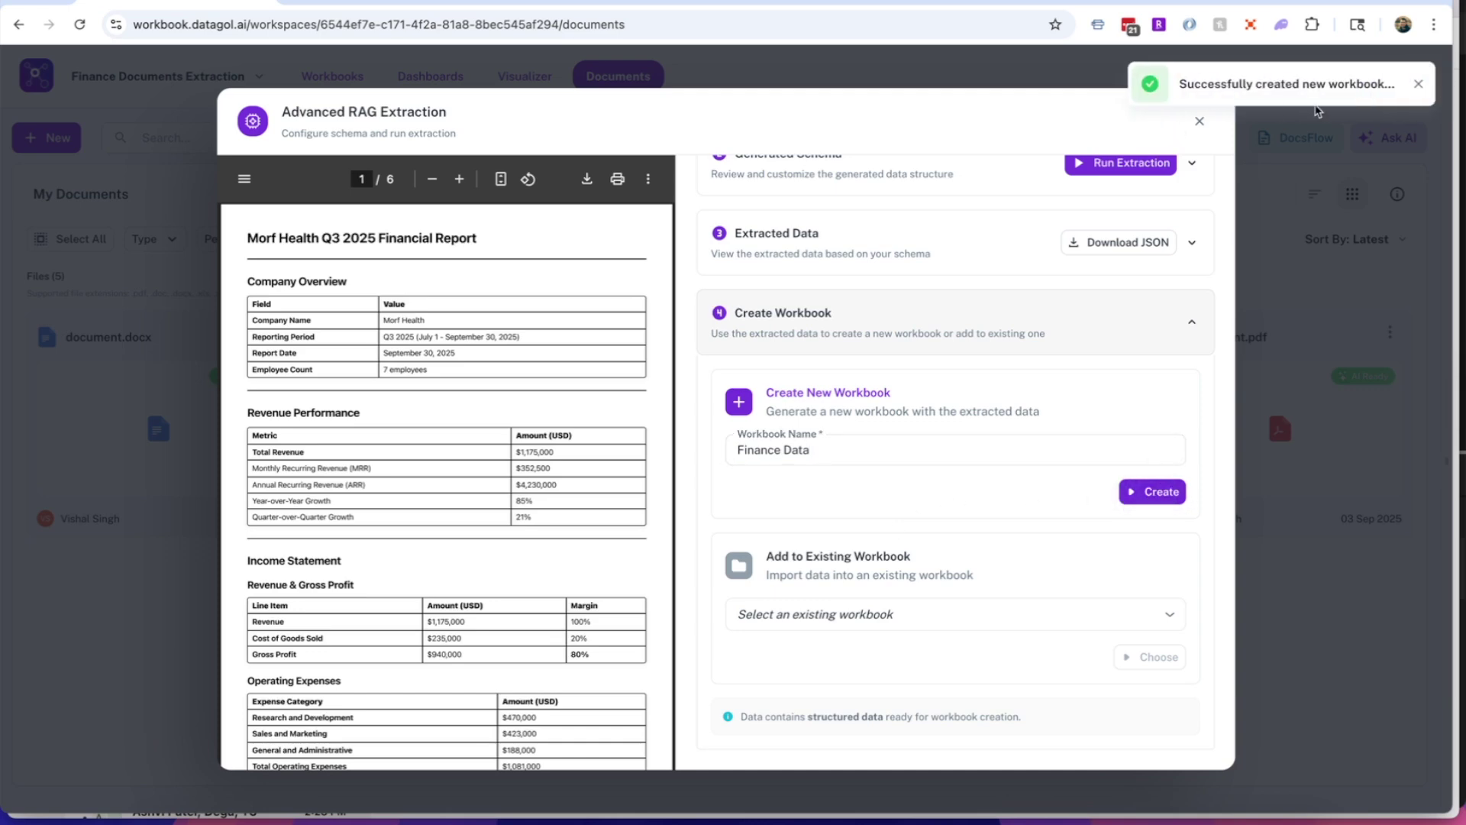
{"action": "left_click", "coordinate": [1200, 121]}
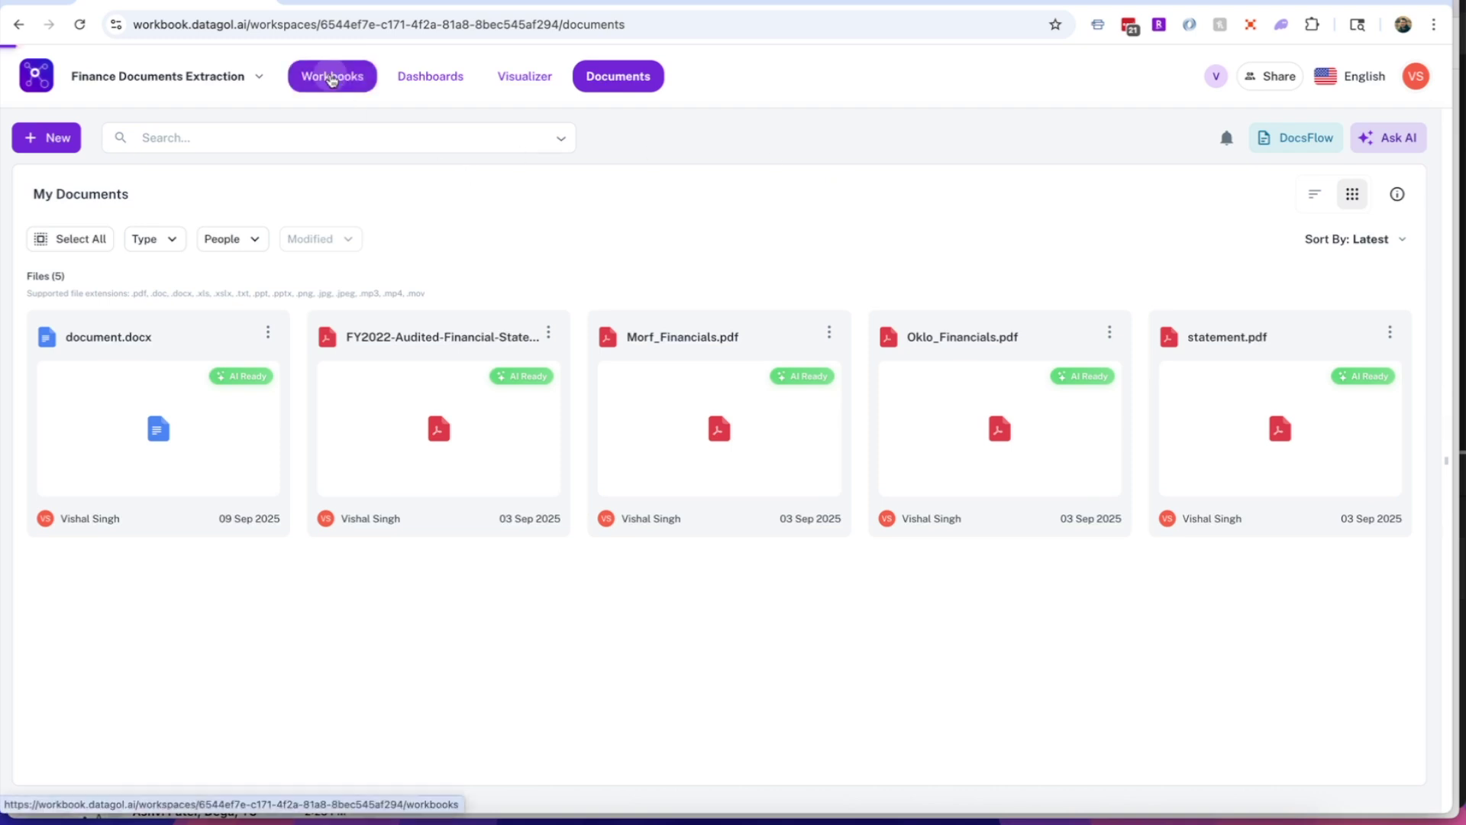
Examine the extracted fields across the Finance Data workbook's columns and briefly view the AI copilot
{"action": "left_click", "coordinate": [329, 75]}
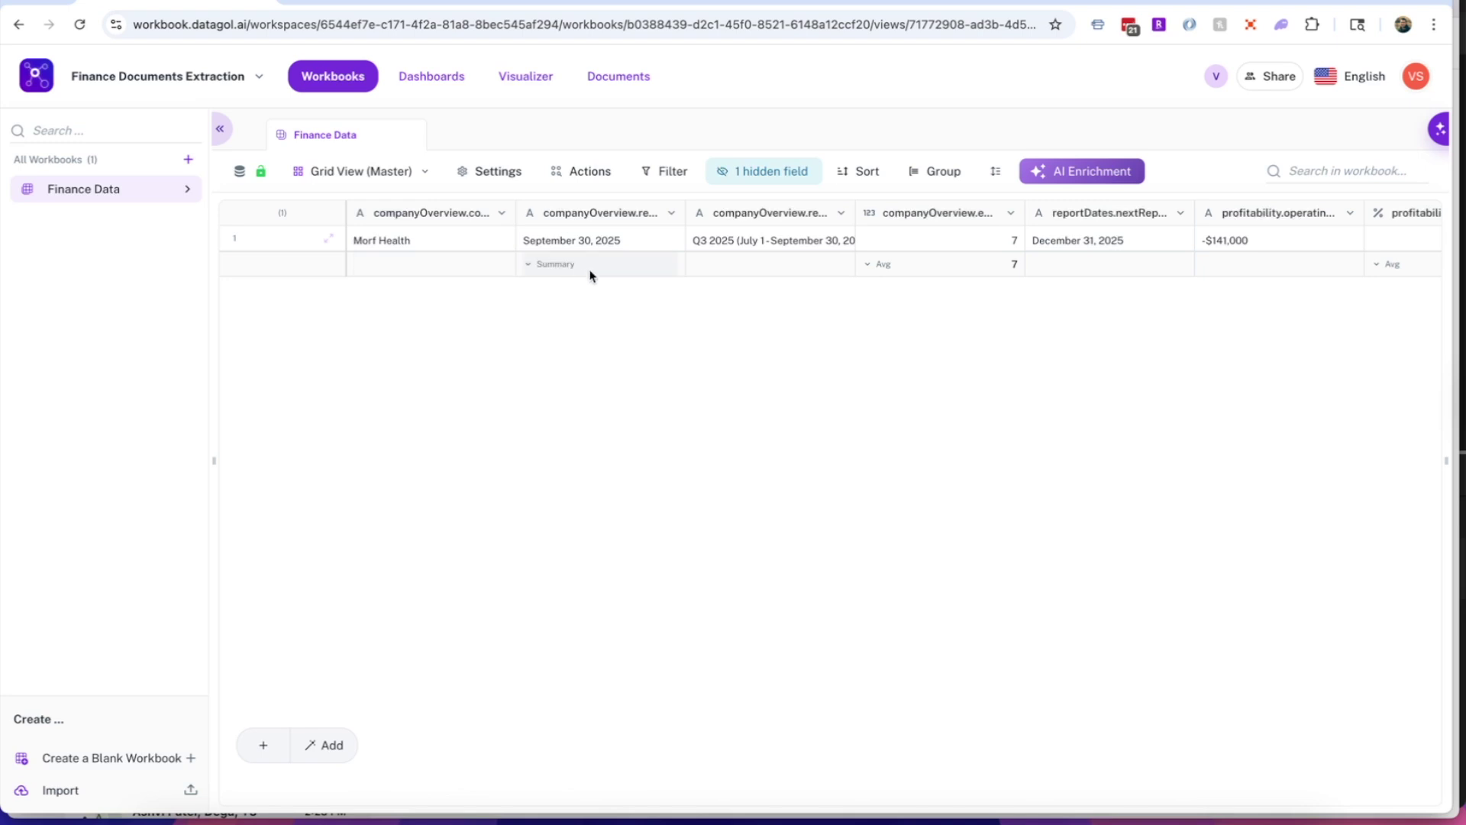
{"action": "scroll", "coordinate": [979, 244], "scroll_direction": "right", "scroll_amount": 10}
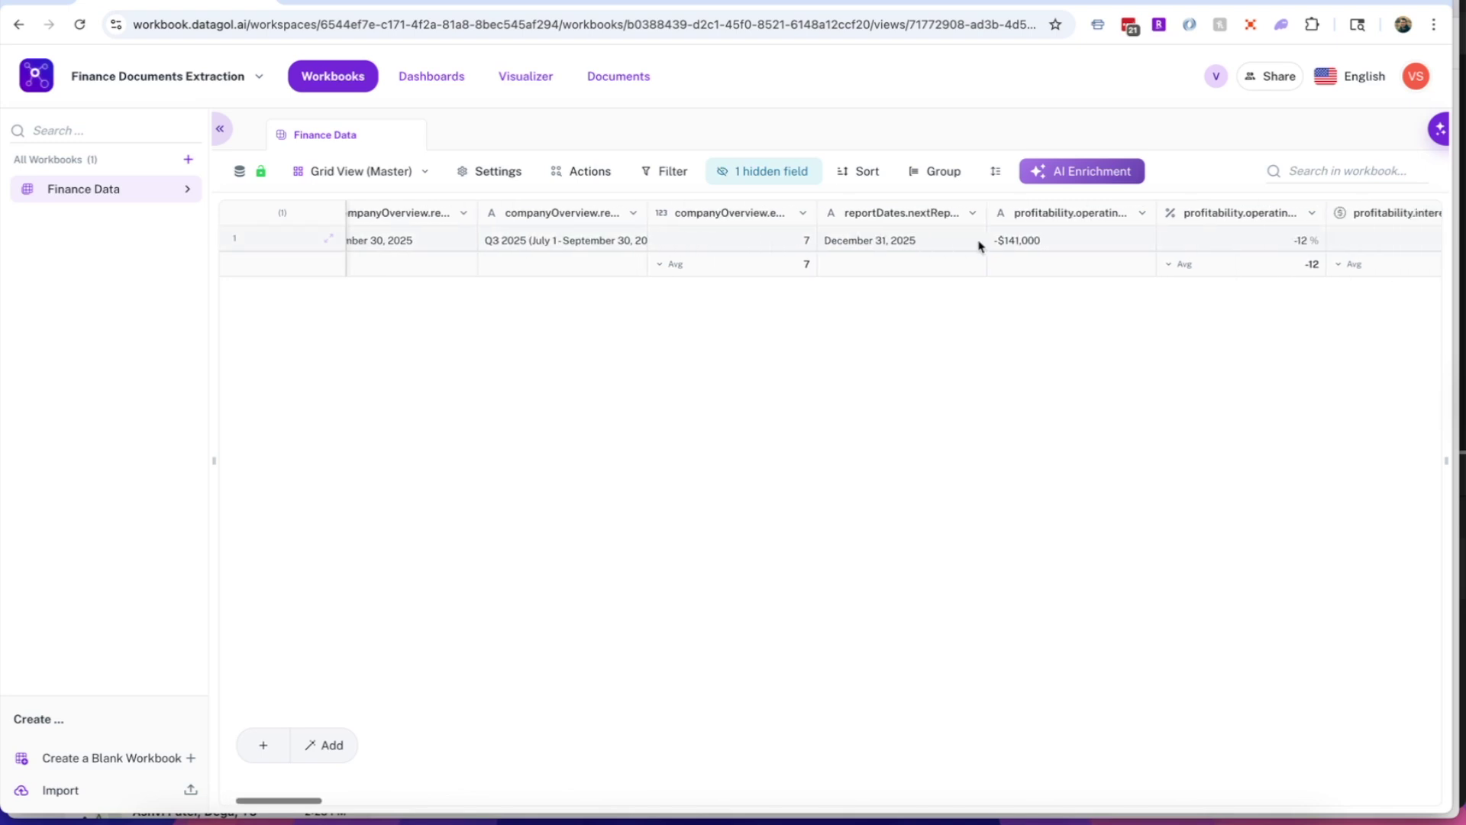
{"action": "scroll", "coordinate": [979, 243], "scroll_direction": "right", "scroll_amount": 3}
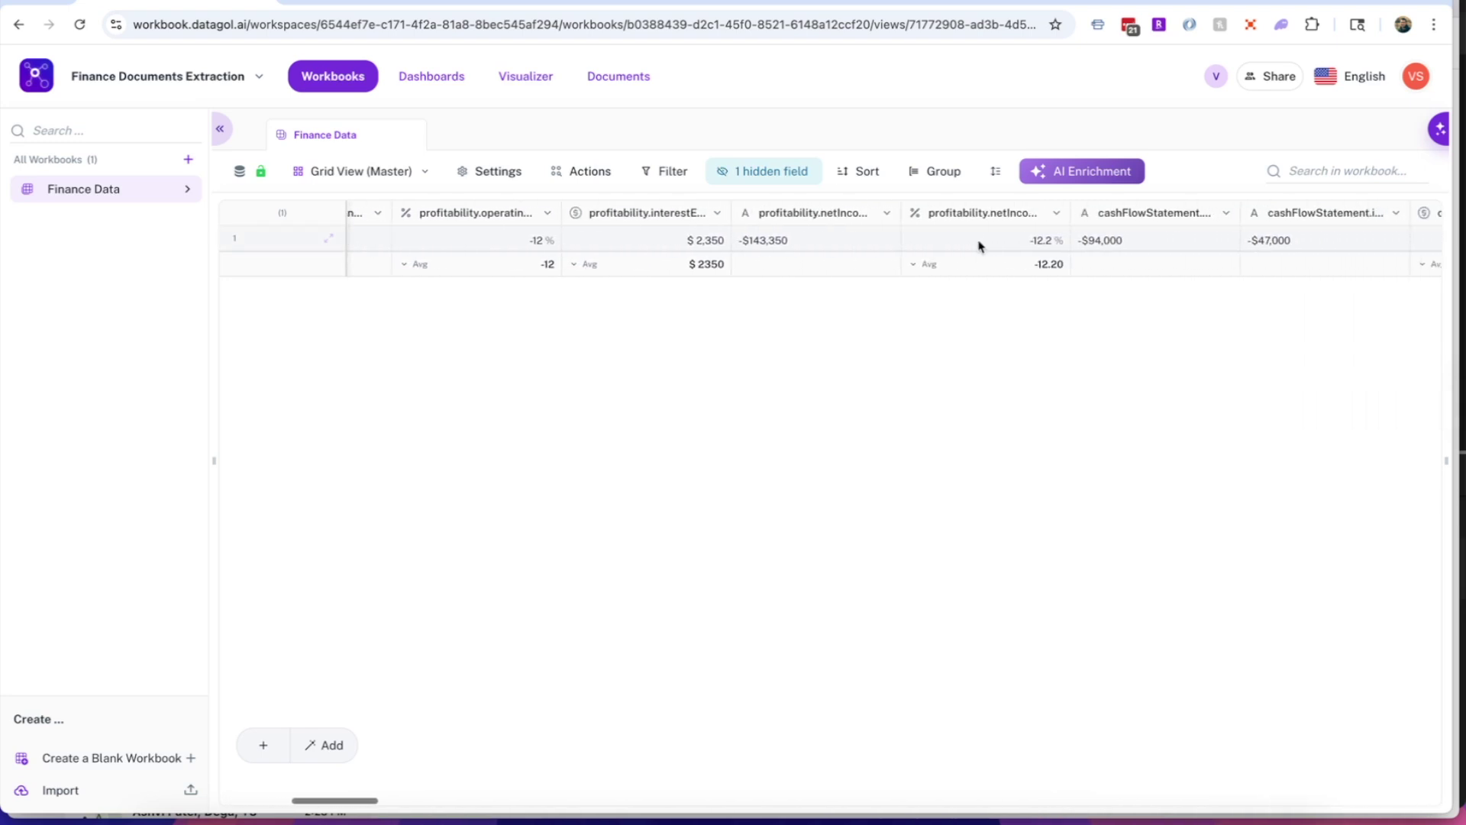
{"action": "scroll", "coordinate": [979, 243], "scroll_direction": "left", "scroll_amount": 15}
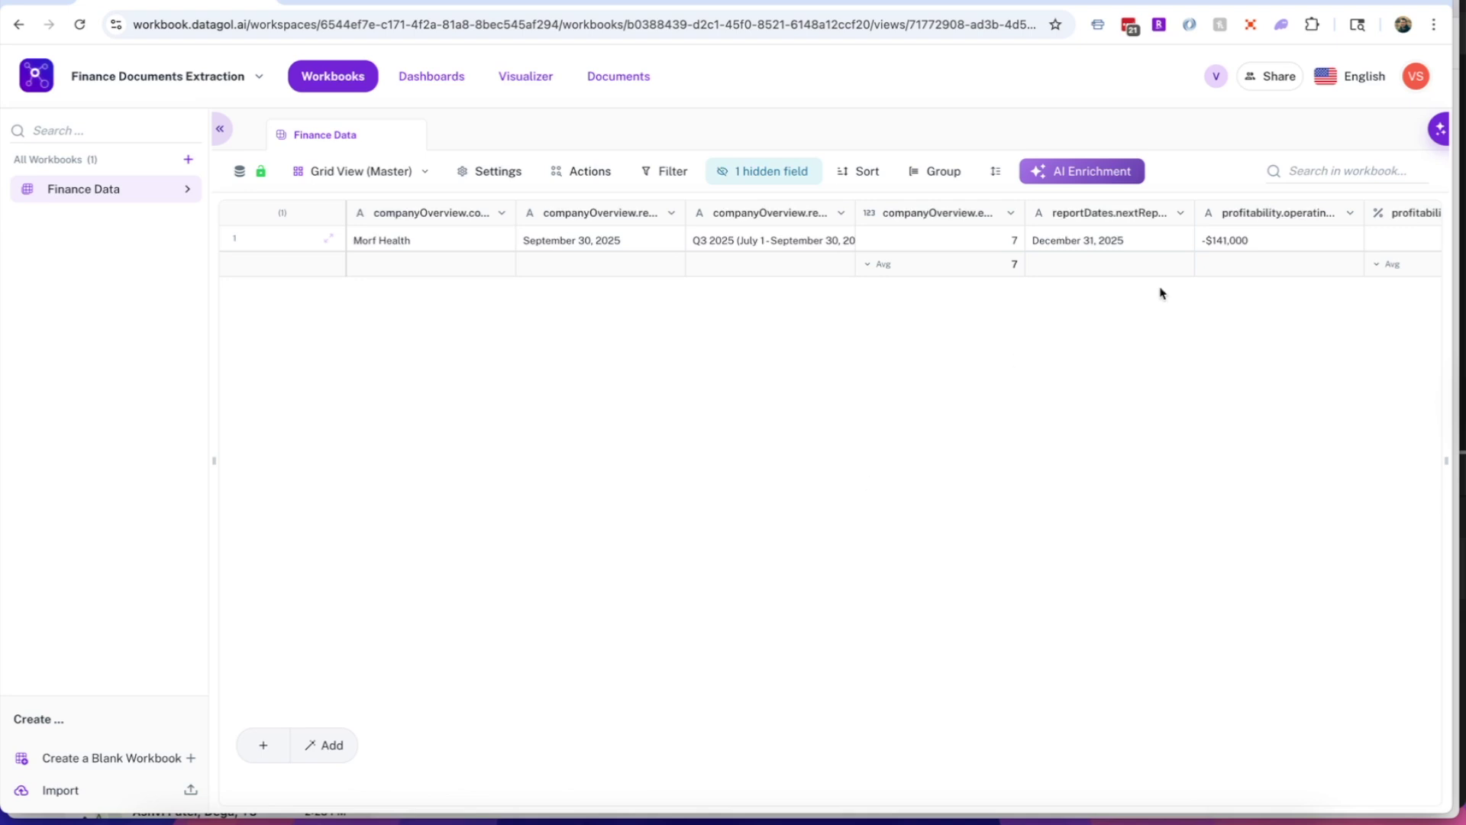
{"action": "left_click", "coordinate": [1439, 128]}
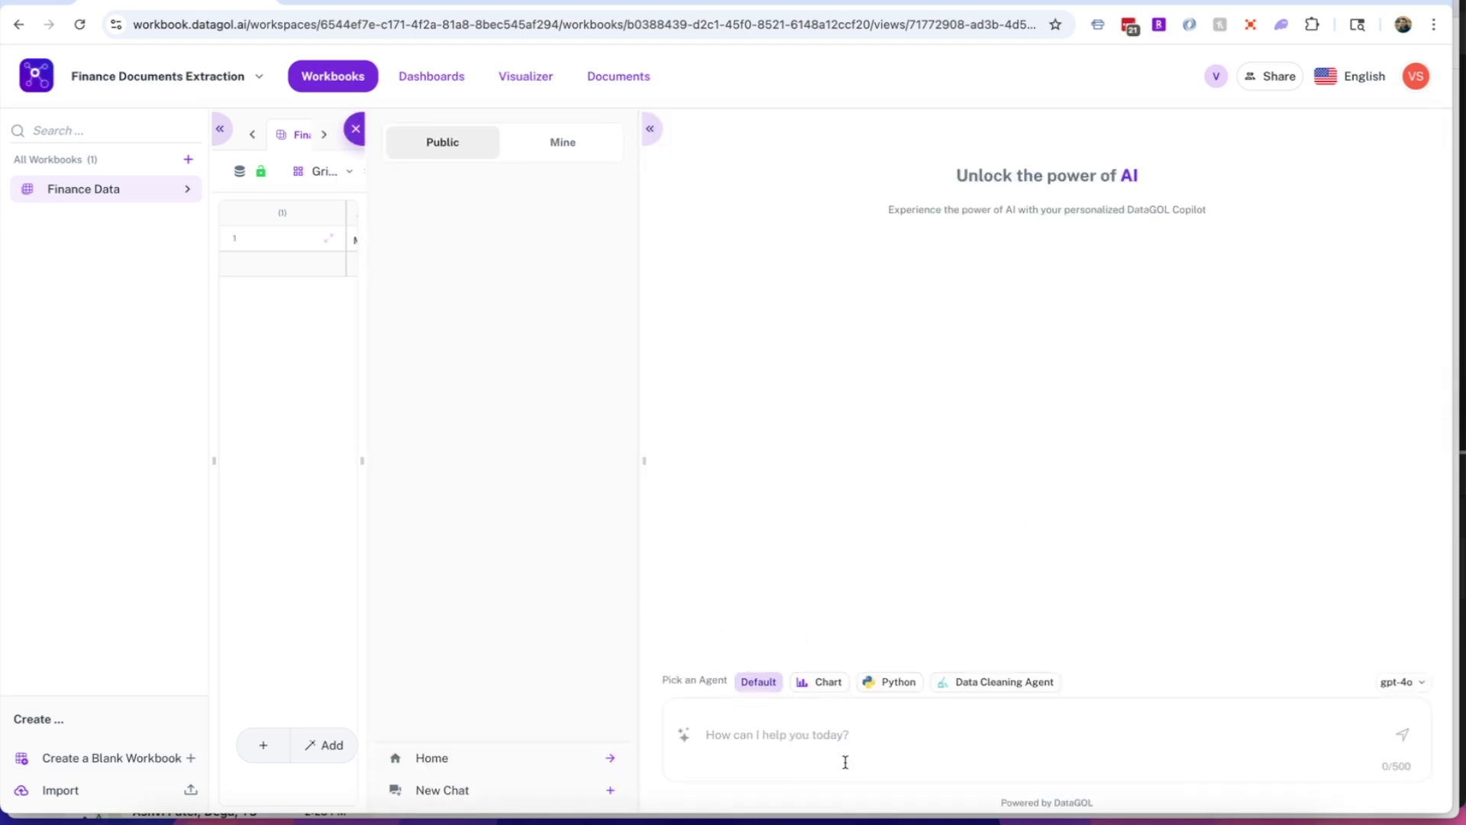
{"action": "left_click", "coordinate": [356, 130]}
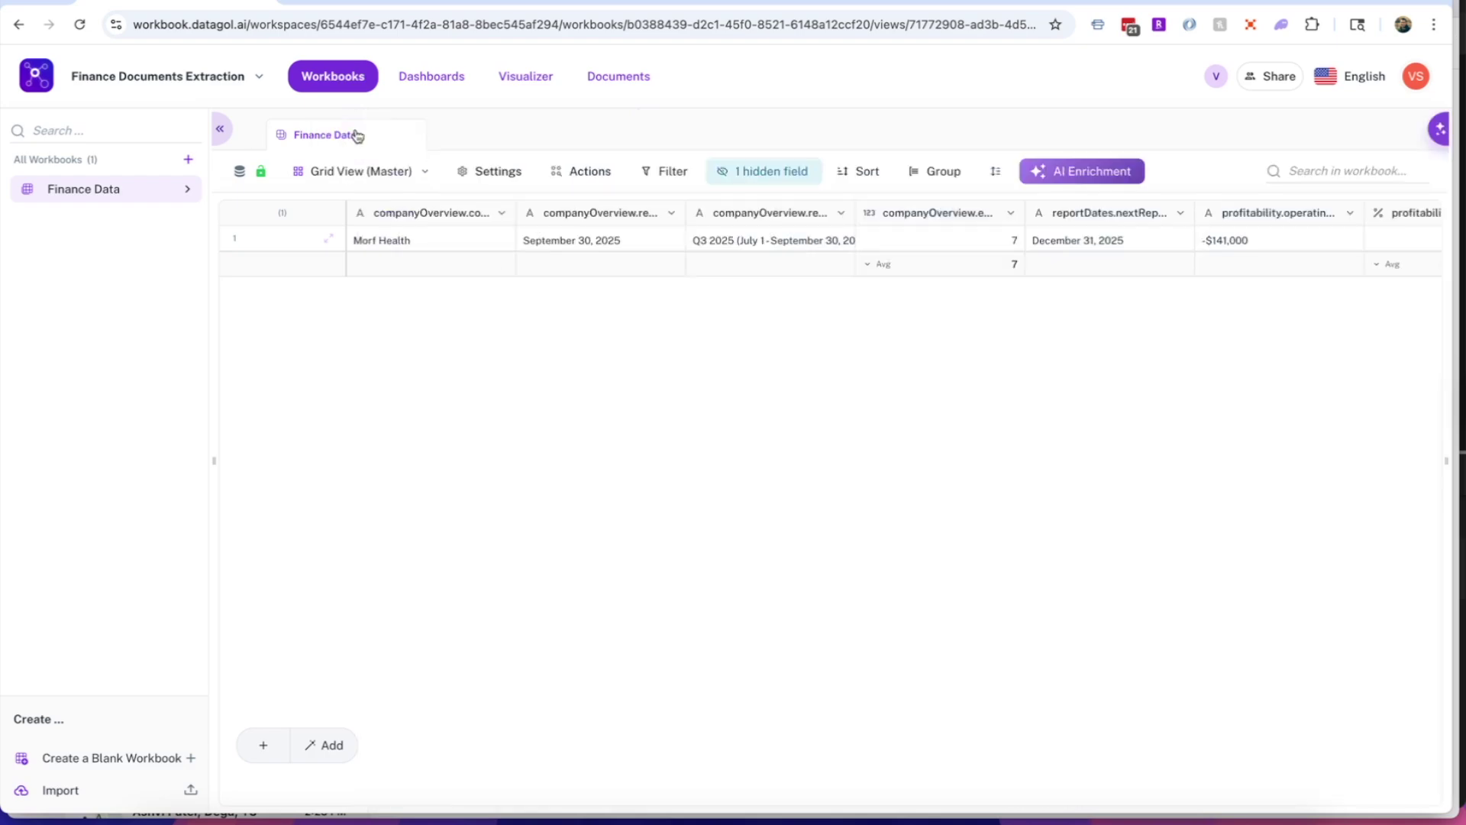